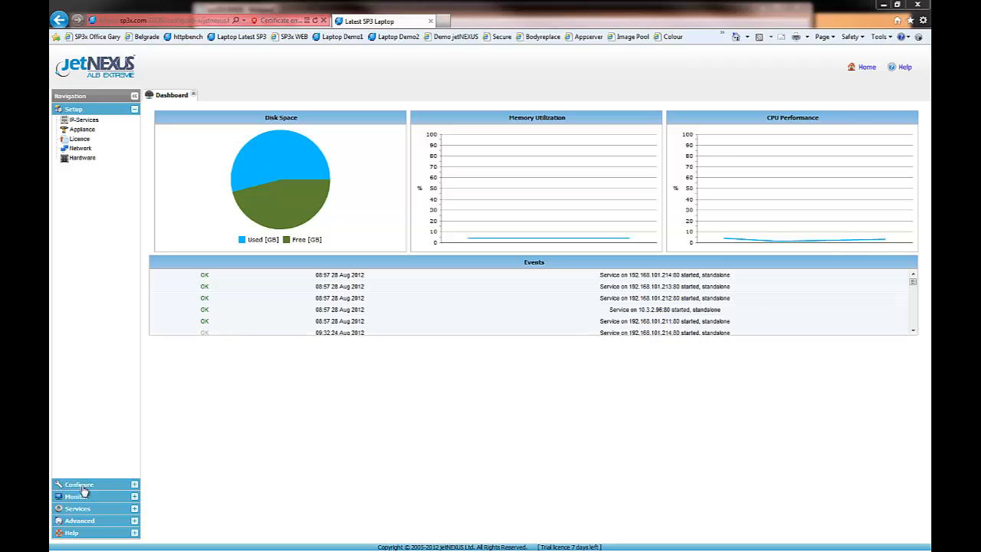
# Create a flightPATH rule named with the owner's first name plus "- Log/Email 404 errors", described as "Log 404 erros to syslog or email".
pyautogui.click(80, 485)
pyautogui.click(82, 135)
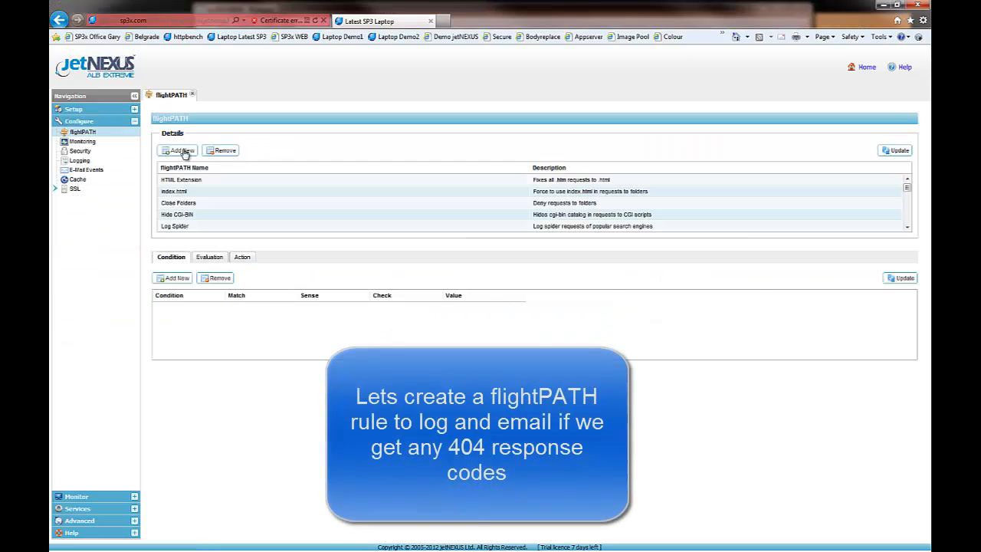
pyautogui.click(188, 153)
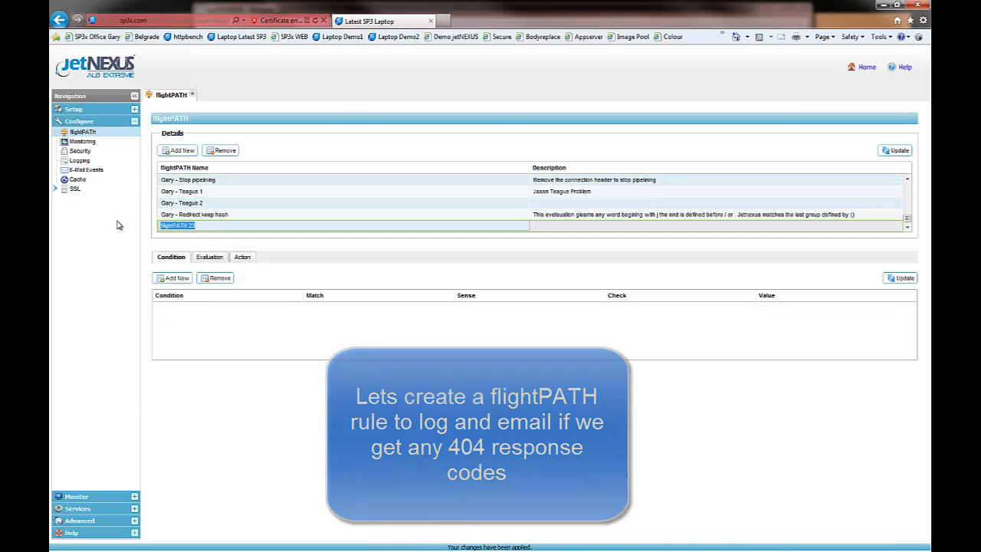
pyautogui.write('Gary - Log/Email 404 errors')
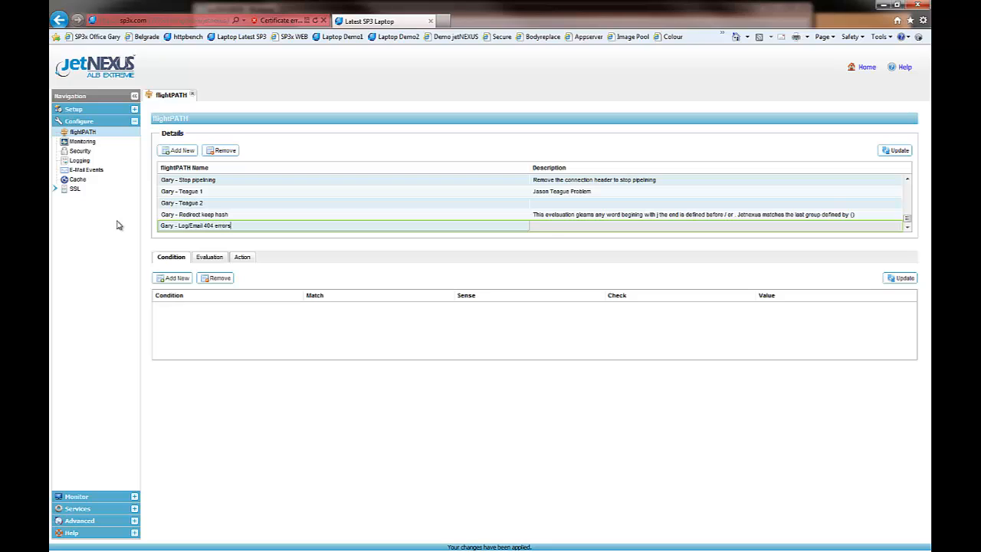
pyautogui.click(549, 230)
pyautogui.write('L')
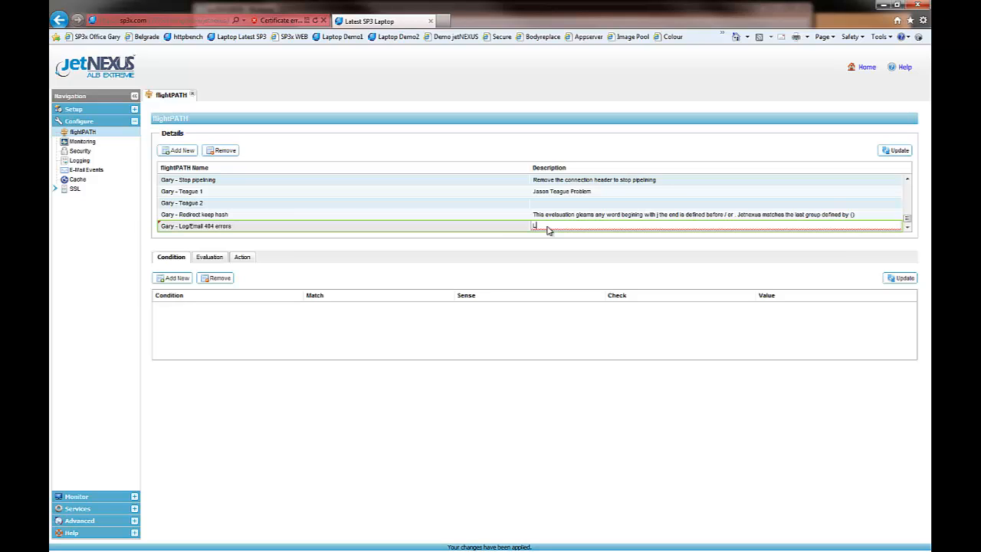
pyautogui.write('og 404 erros to syslog or email')
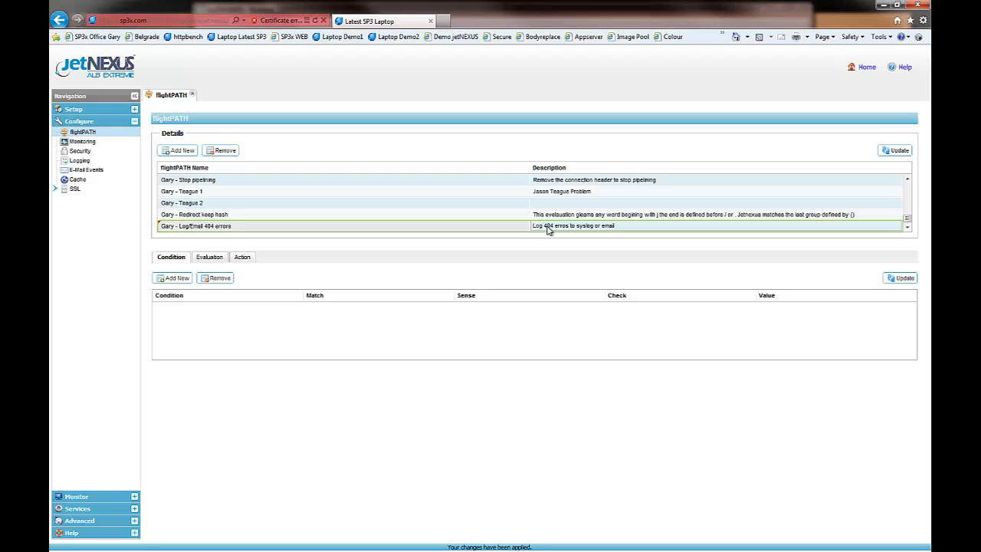
pyautogui.click(895, 151)
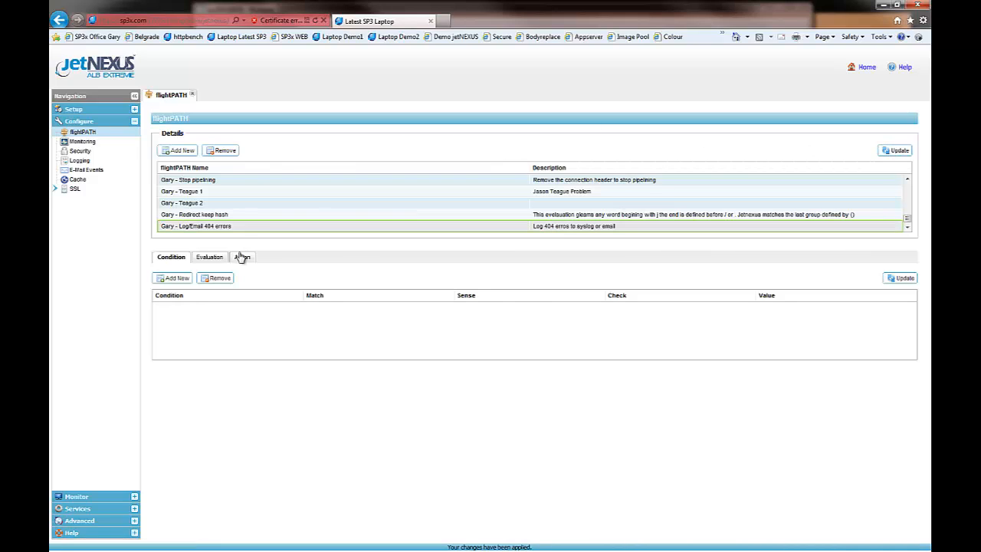
# Add a condition to the 404 rule and set its condition type to Response Code.
pyautogui.click(176, 279)
pyautogui.click(299, 311)
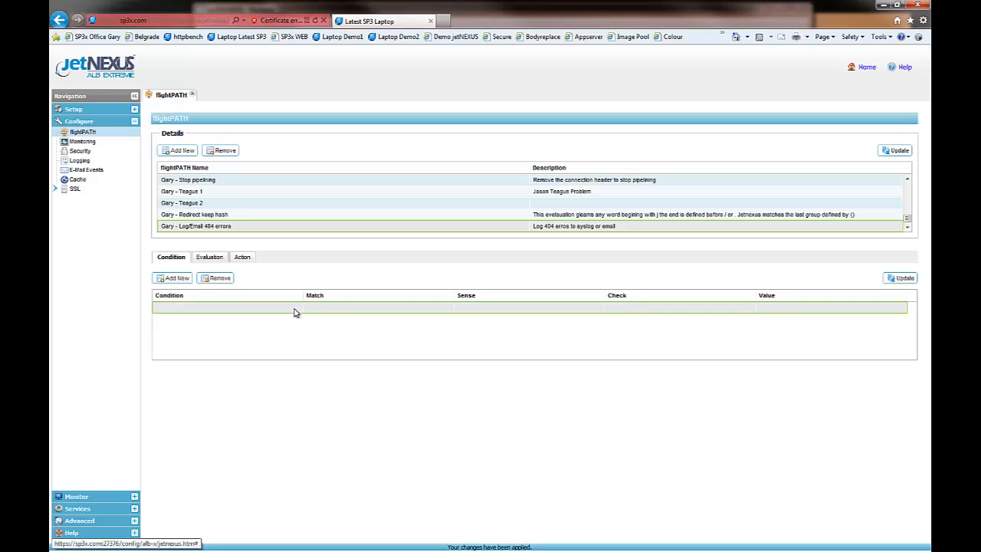
pyautogui.click(299, 310)
pyautogui.click(299, 310)
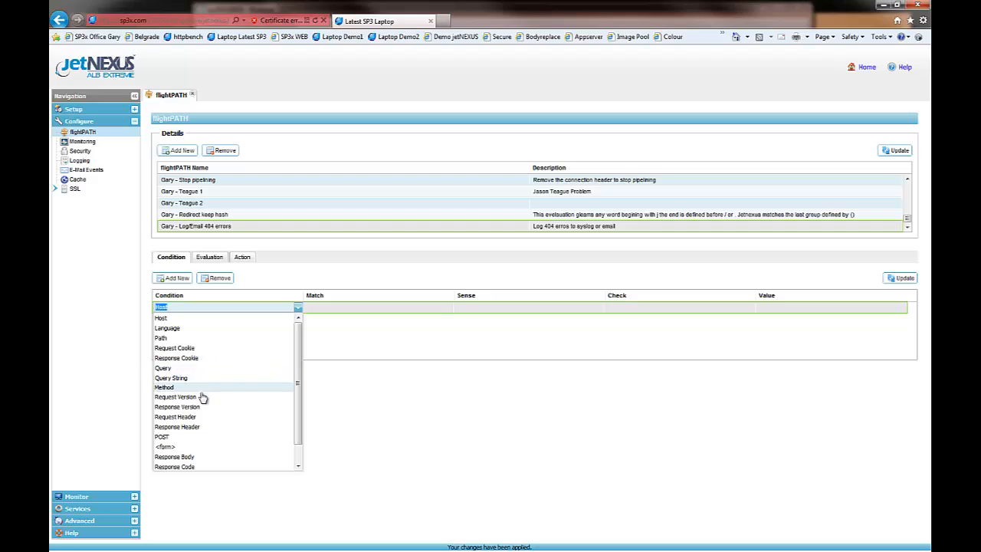
pyautogui.click(266, 467)
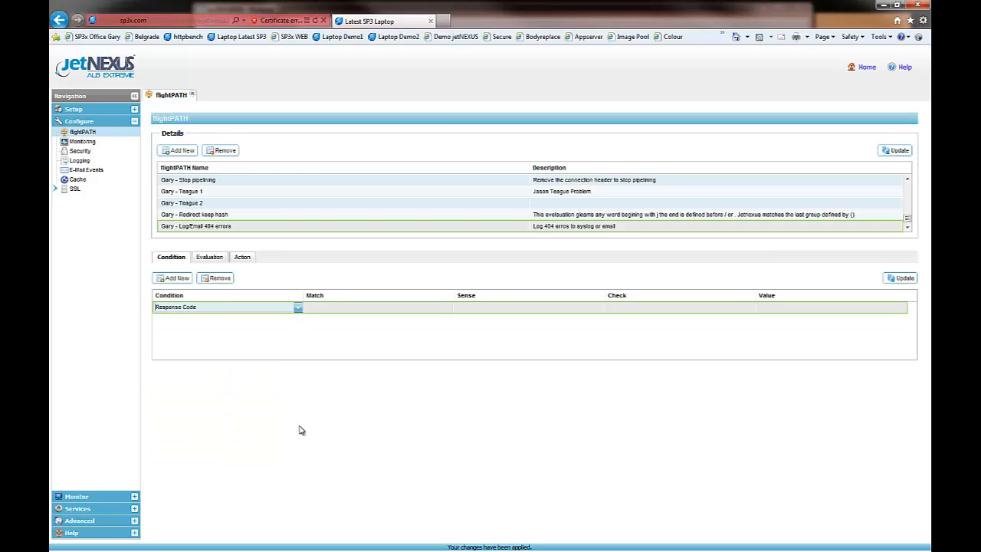
# Set the Response Code condition's sense to Does, check to Contain and value to 404, and save the condition.
pyautogui.click(476, 310)
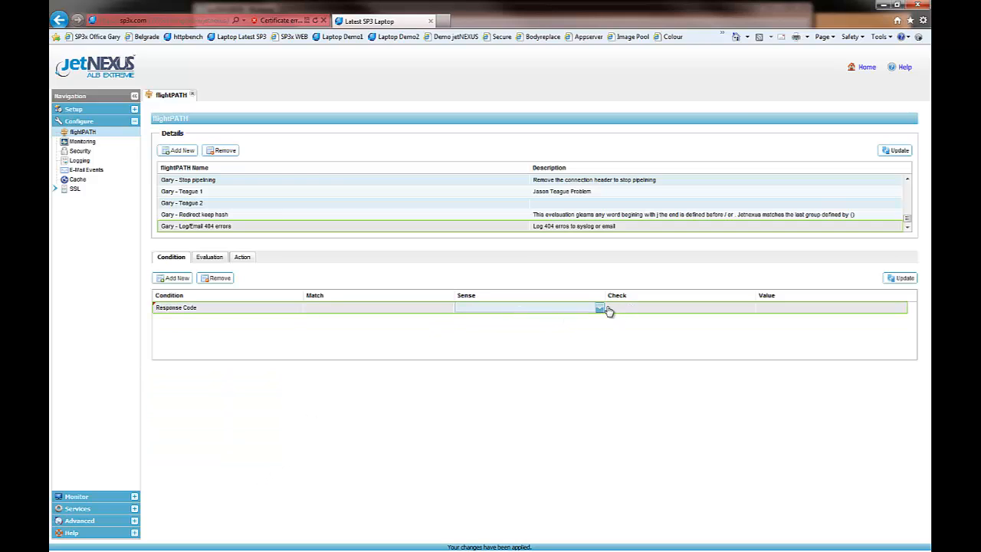
pyautogui.click(600, 308)
pyautogui.click(534, 317)
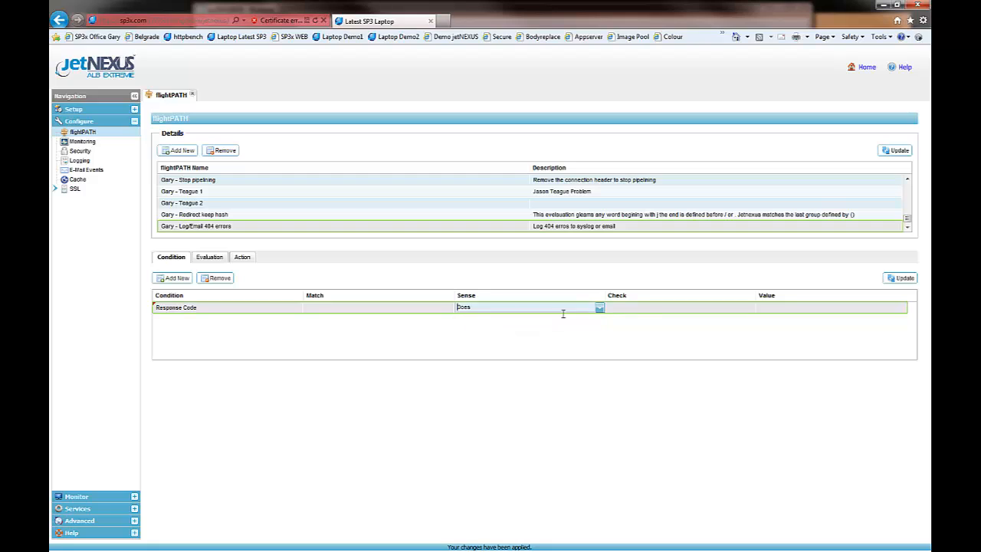
pyautogui.click(645, 310)
pyautogui.click(750, 309)
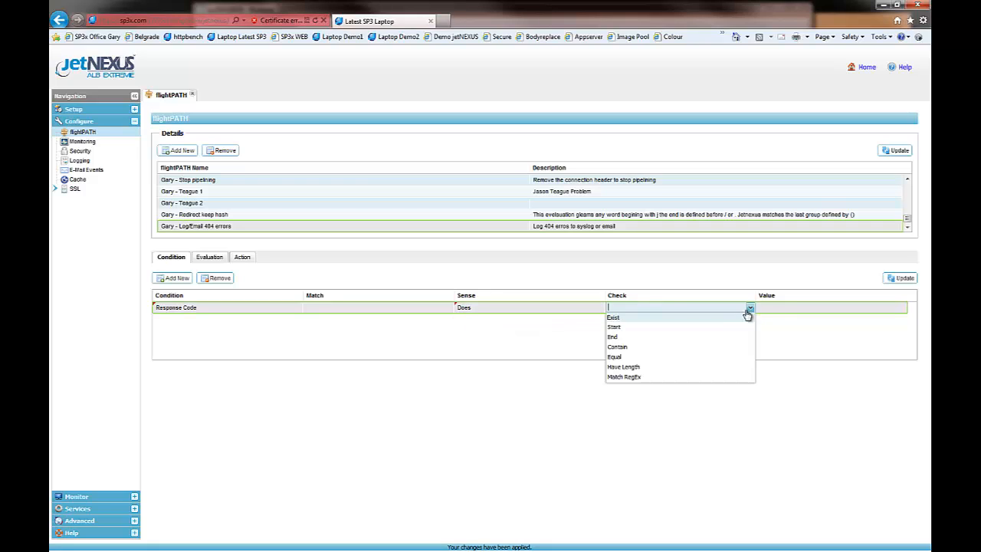
pyautogui.click(617, 347)
pyautogui.click(771, 309)
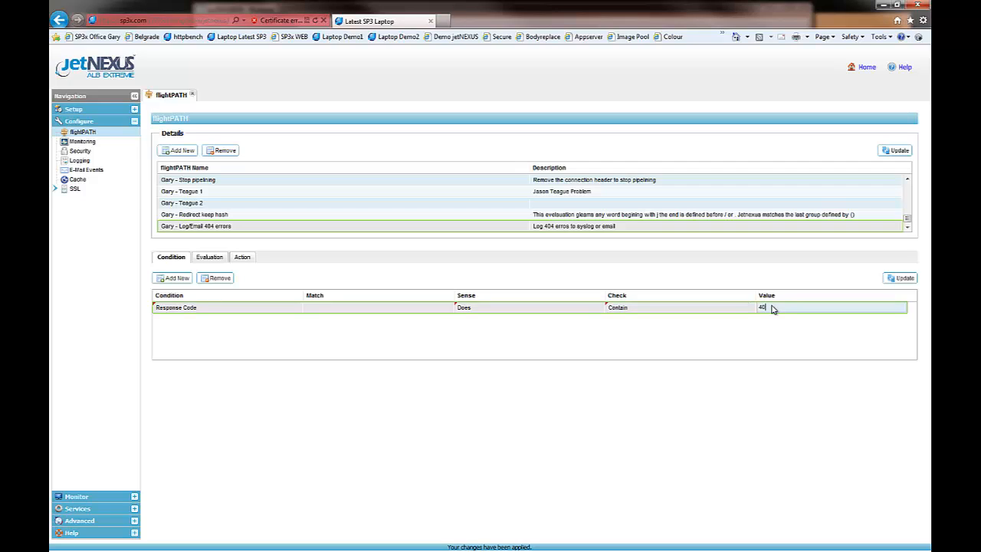
pyautogui.click(903, 278)
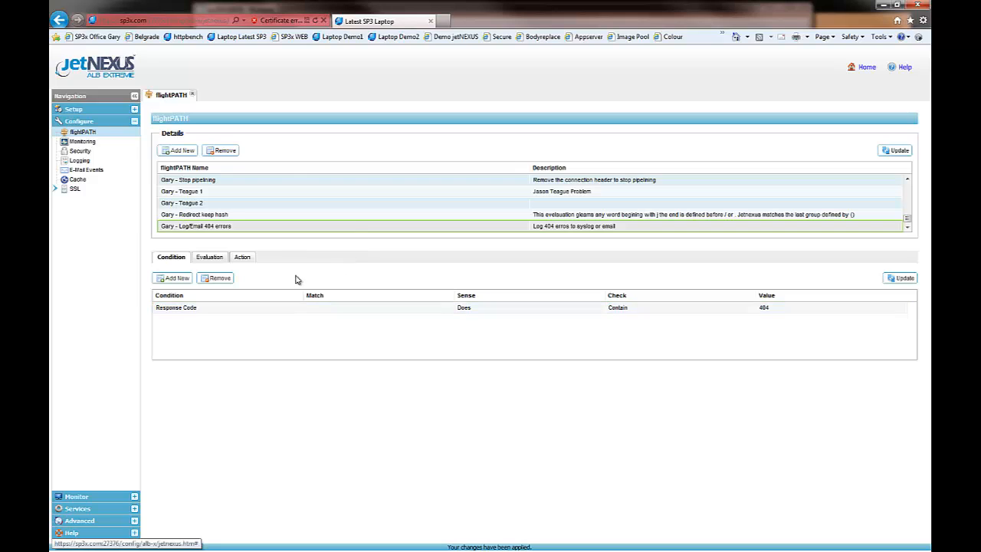
# Add a Log Event action with the target "You have tried to access $host$$path$ and it is not available" and save it.
pyautogui.click(244, 258)
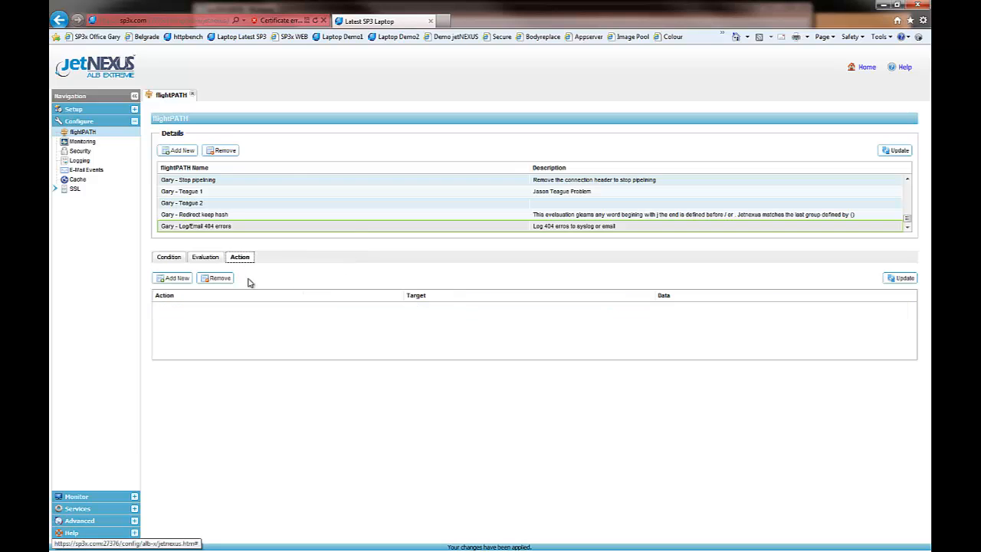
pyautogui.click(176, 279)
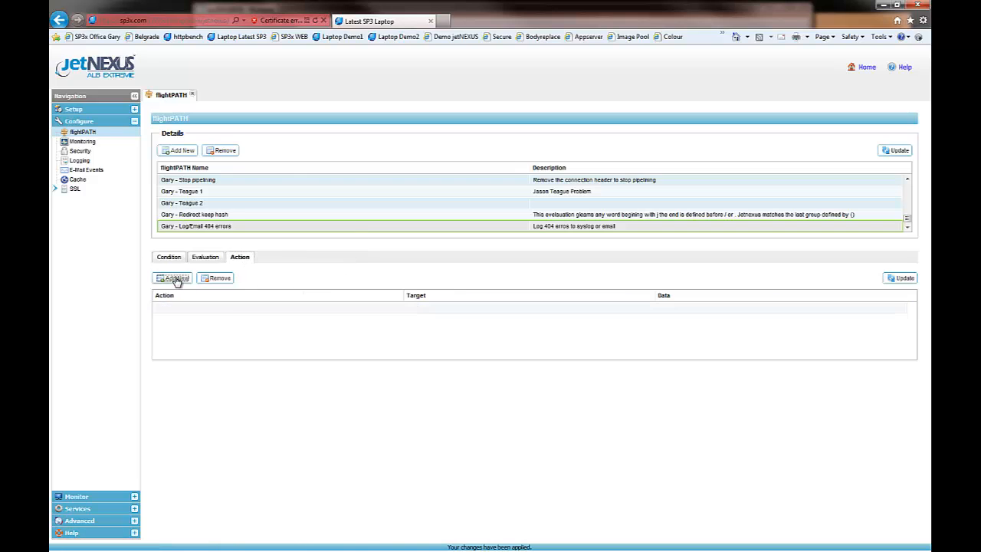
pyautogui.click(328, 312)
pyautogui.click(398, 310)
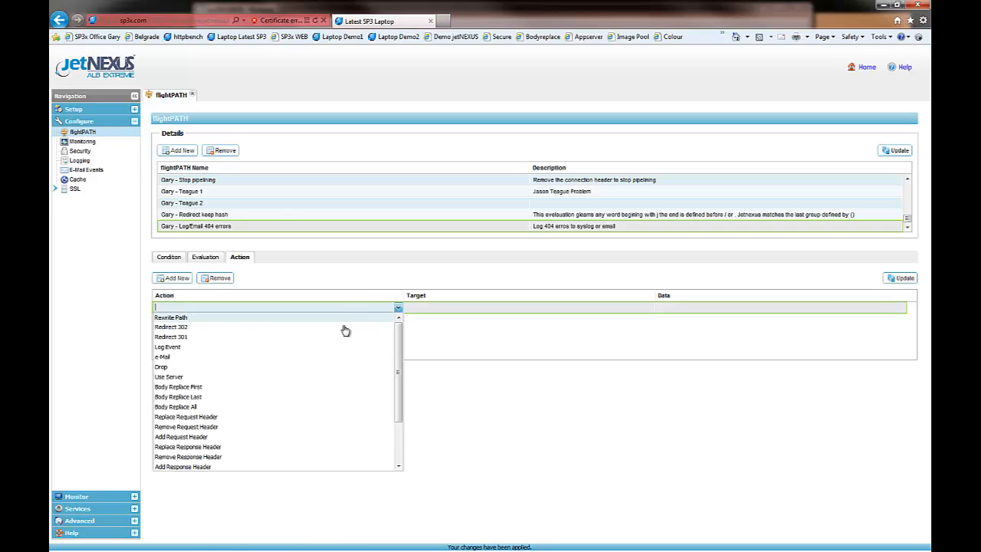
pyautogui.click(209, 347)
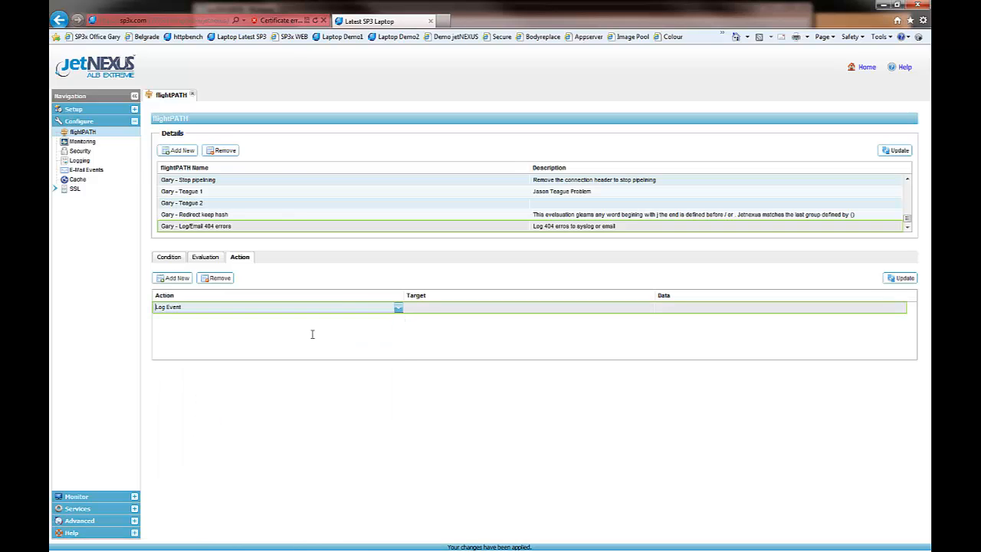
pyautogui.click(426, 311)
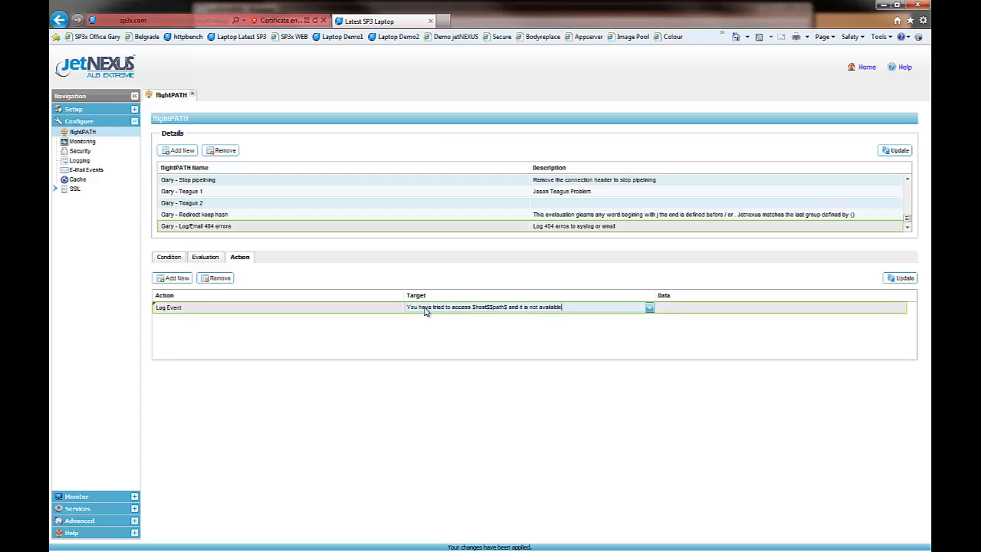
pyautogui.click(902, 281)
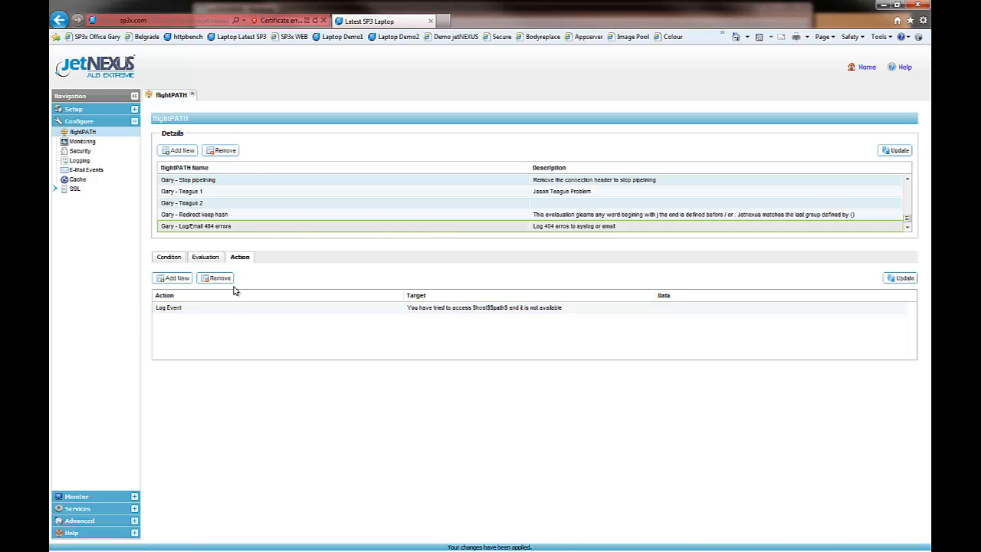
# Add a second action to the rule and set its type to e-Mail.
pyautogui.click(183, 279)
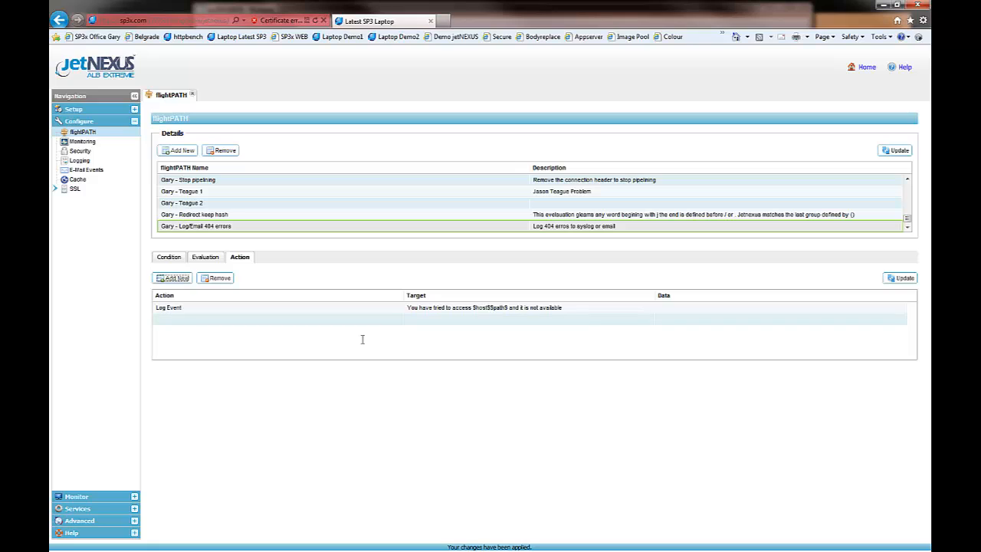
pyautogui.click(399, 320)
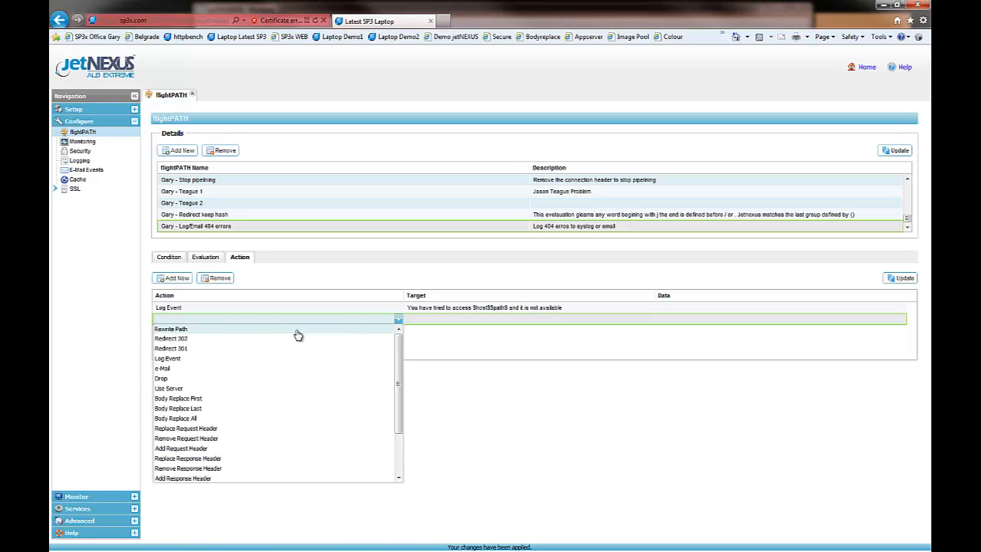
pyautogui.click(261, 374)
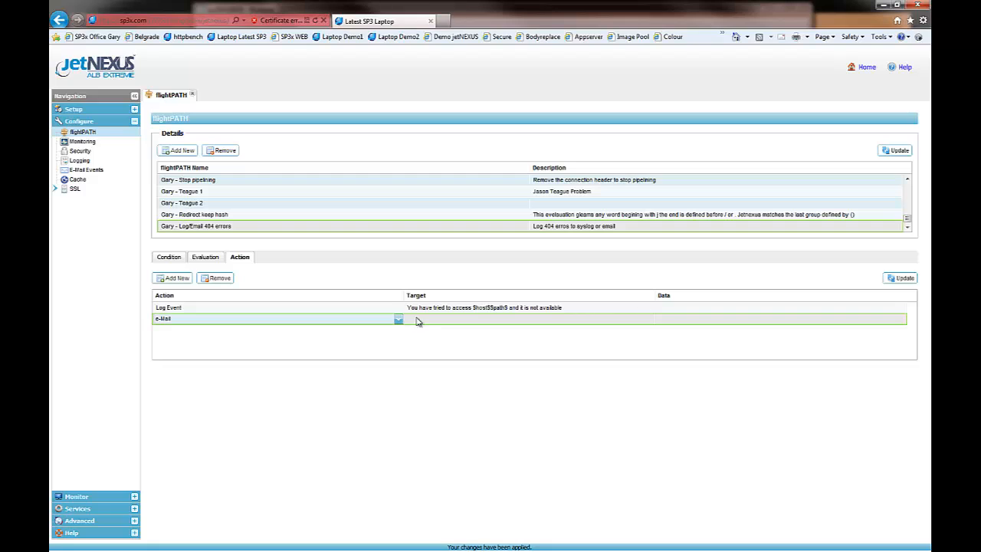
# Copy the Log Event action's target message into the e-Mail action's target and save the actions.
pyautogui.click(415, 321)
pyautogui.click(483, 308)
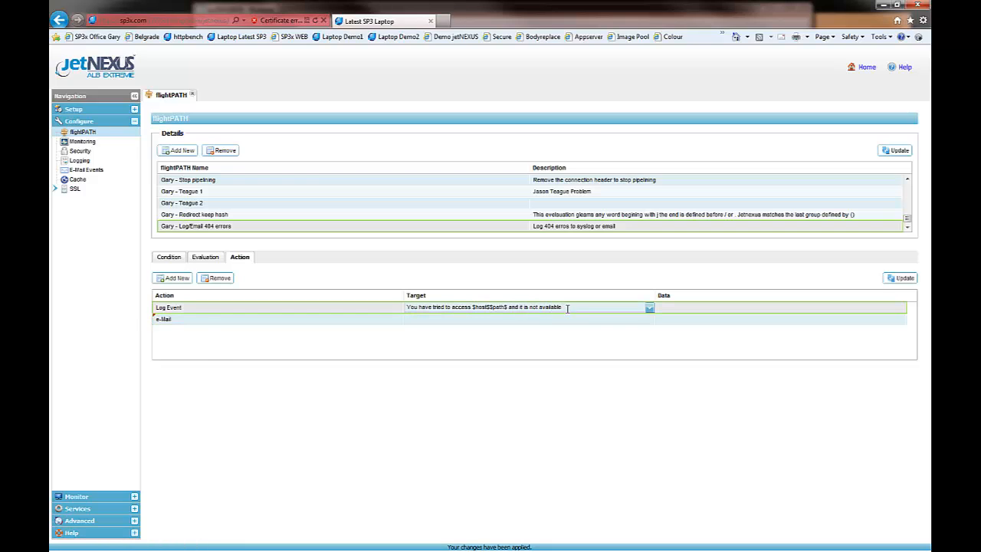
pyautogui.moveTo(569, 307); pyautogui.dragTo(390, 309)
pyautogui.rightClick(423, 310)
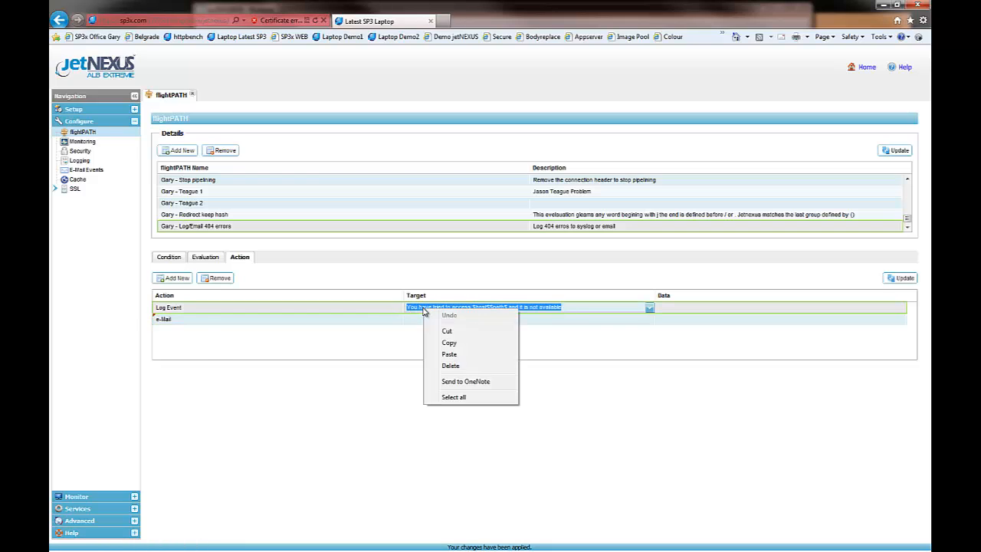
pyautogui.click(454, 343)
pyautogui.click(415, 321)
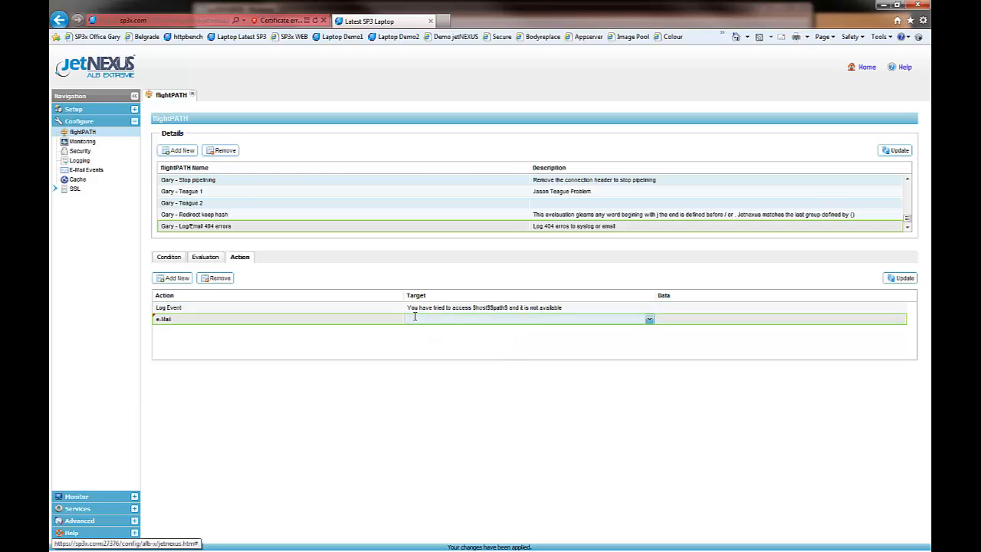
pyautogui.rightClick(415, 320)
pyautogui.click(590, 343)
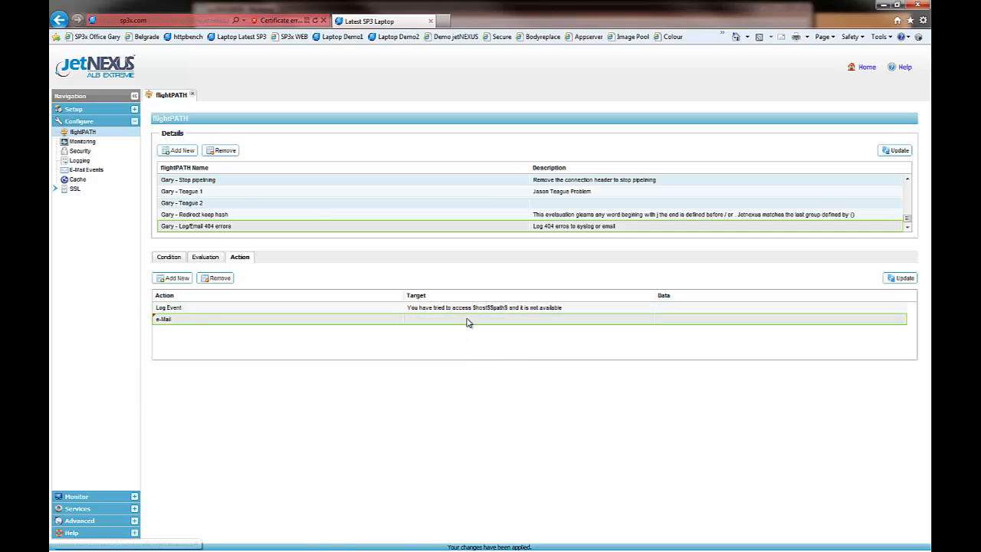
pyautogui.click(483, 319)
pyautogui.rightClick(482, 317)
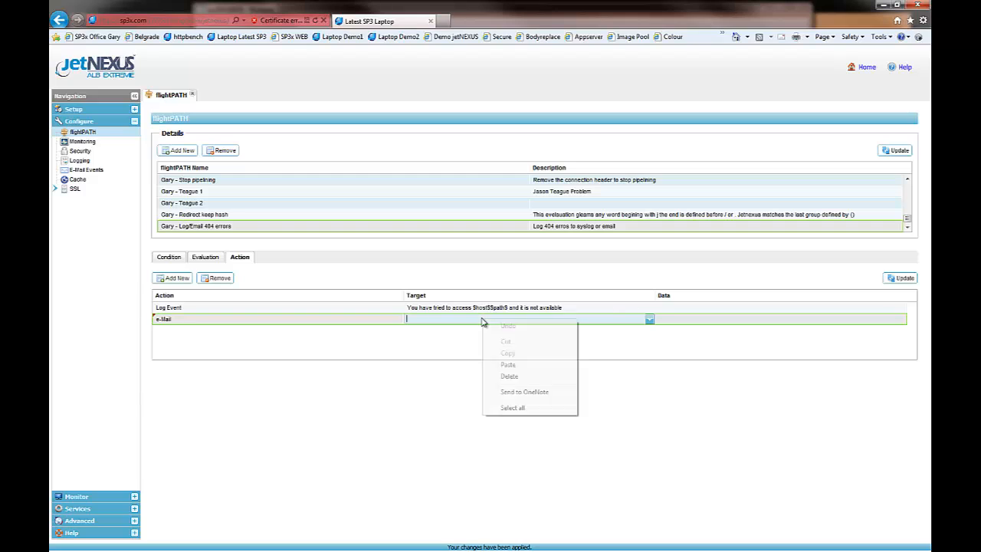
pyautogui.click(509, 368)
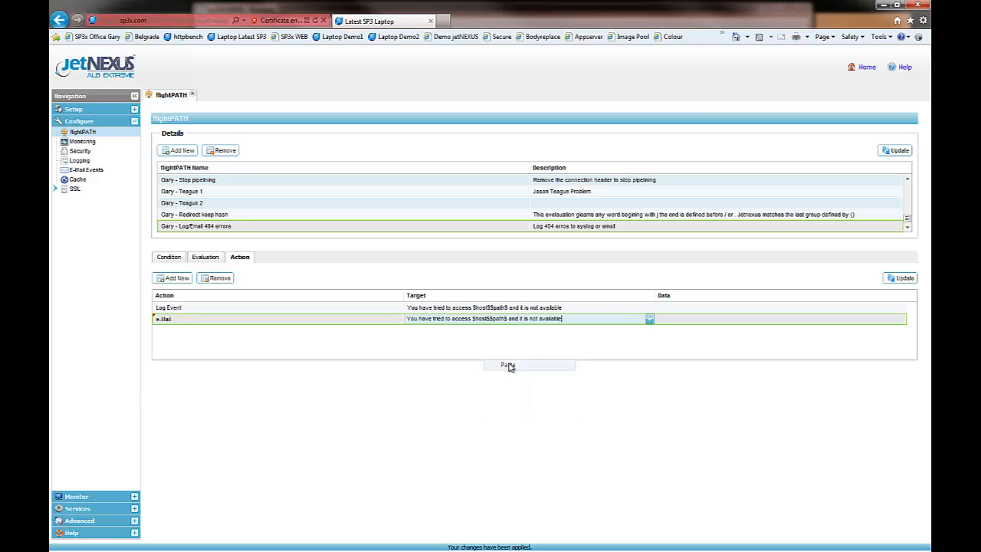
pyautogui.click(901, 278)
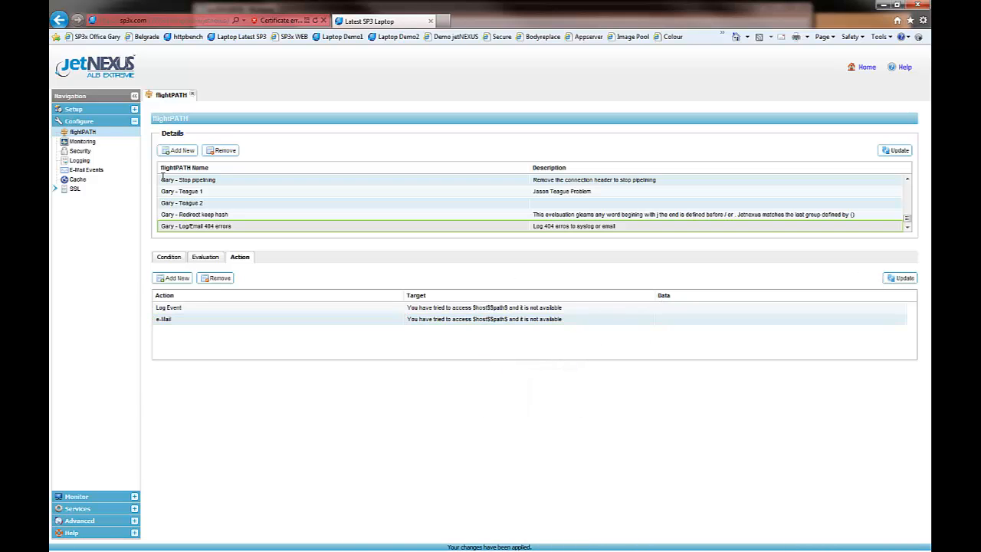
# Apply the E-Mail Events settings with the flightPATH notification enabled, and check the recipient and return e-mail addresses.
pyautogui.click(93, 171)
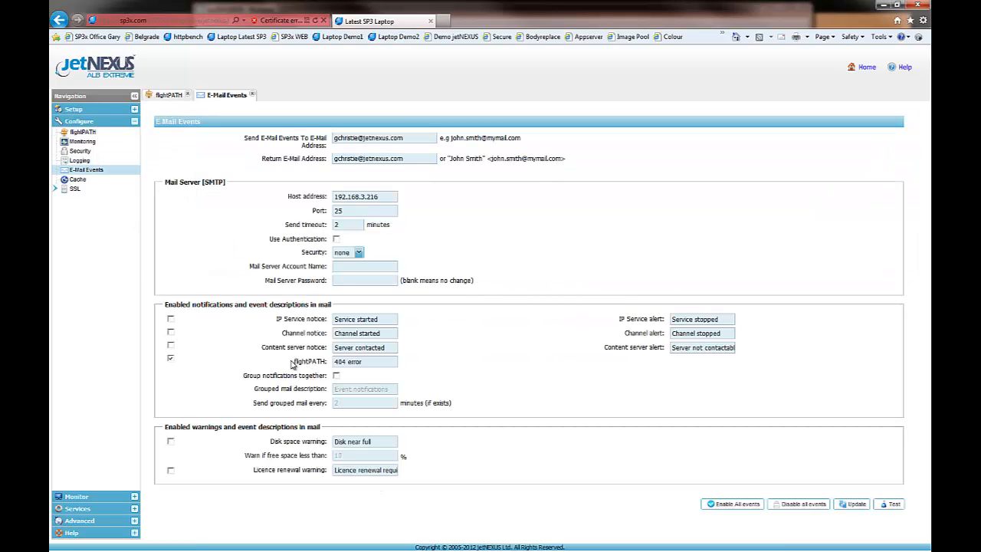
pyautogui.click(171, 361)
pyautogui.click(852, 507)
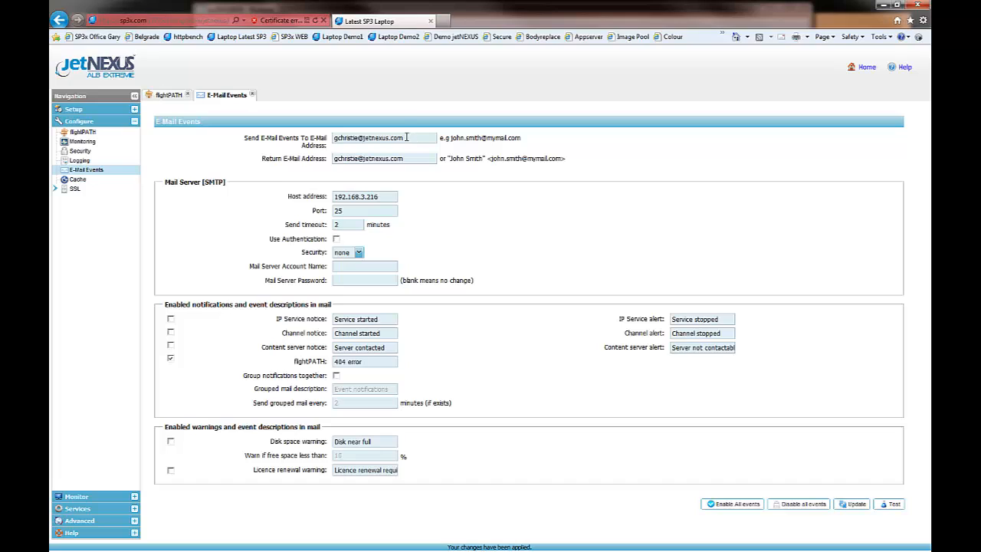
pyautogui.moveTo(406, 137); pyautogui.dragTo(325, 141)
pyautogui.moveTo(415, 158); pyautogui.dragTo(342, 151)
pyautogui.click(479, 188)
# Assign the Log/Email 404 errors flightPATH rule to the Web Dual Arm IP service on 10.3.2.96, port 80.
pyautogui.click(168, 94)
pyautogui.click(74, 109)
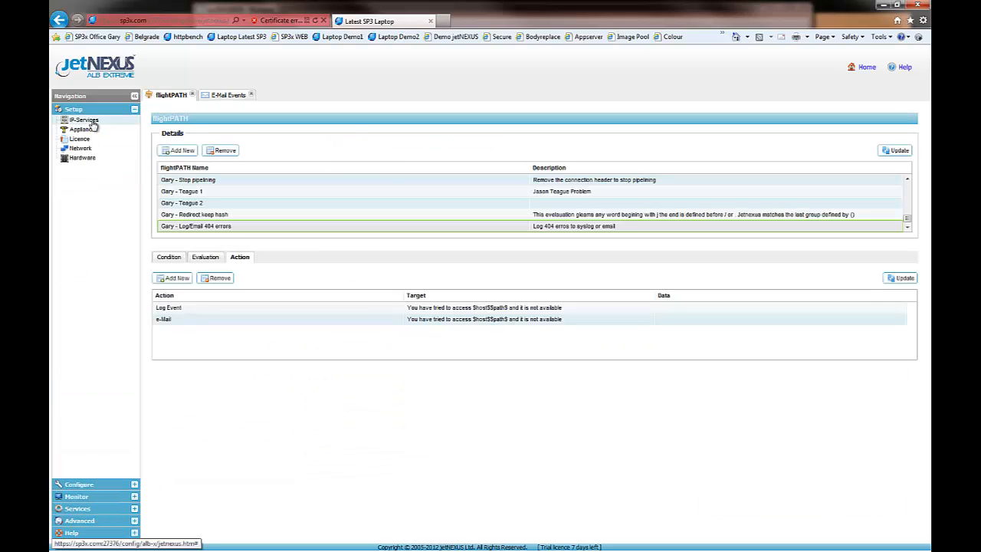
pyautogui.click(83, 121)
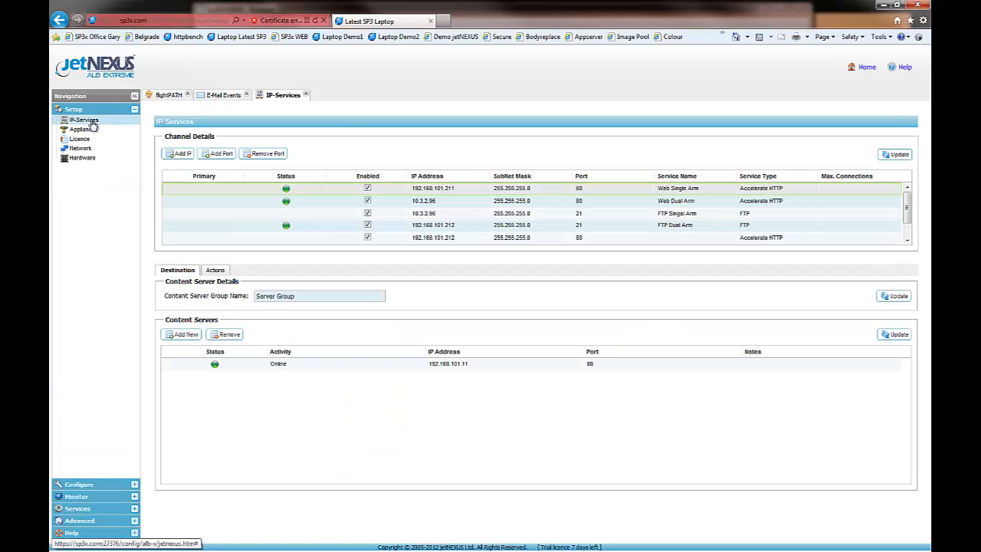
pyautogui.click(454, 204)
pyautogui.click(215, 270)
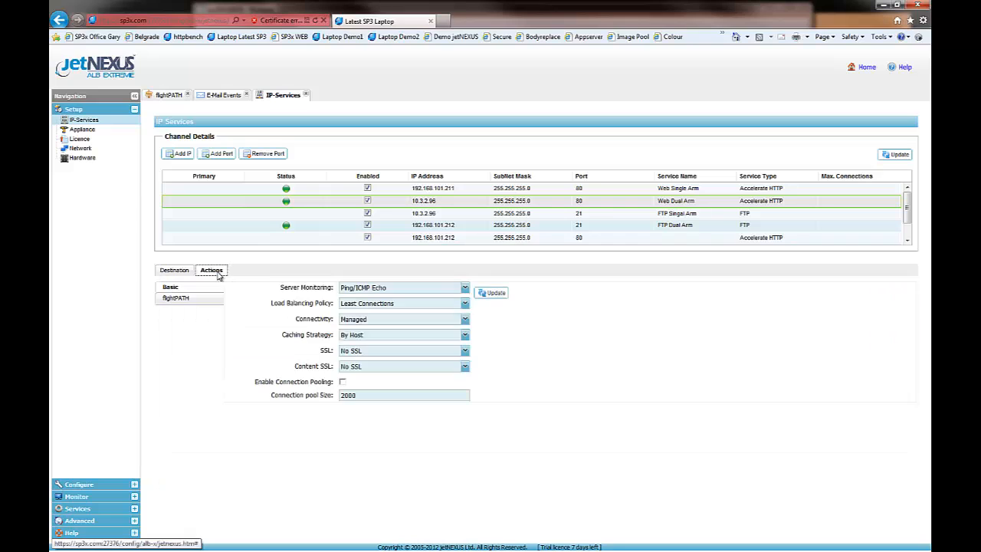
pyautogui.click(179, 299)
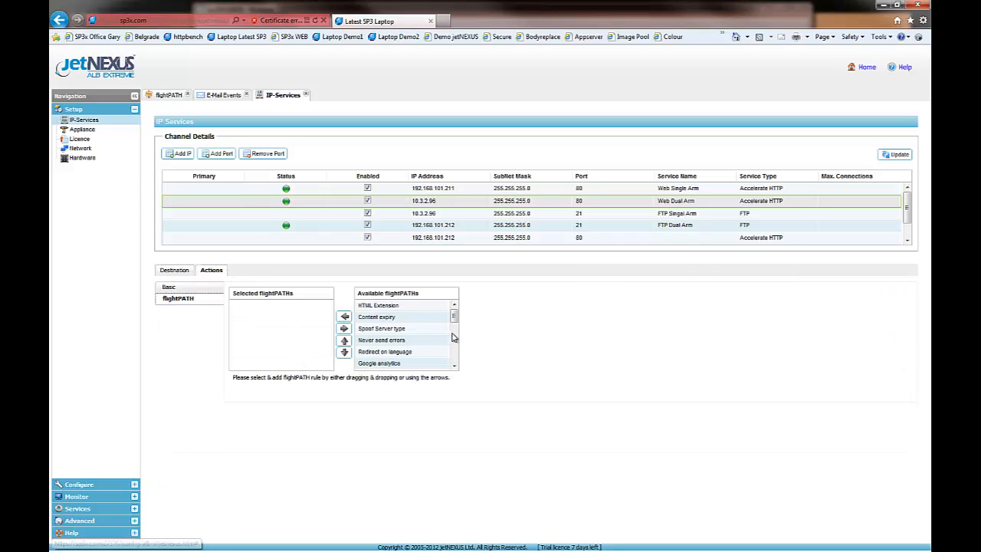
pyautogui.click(434, 294)
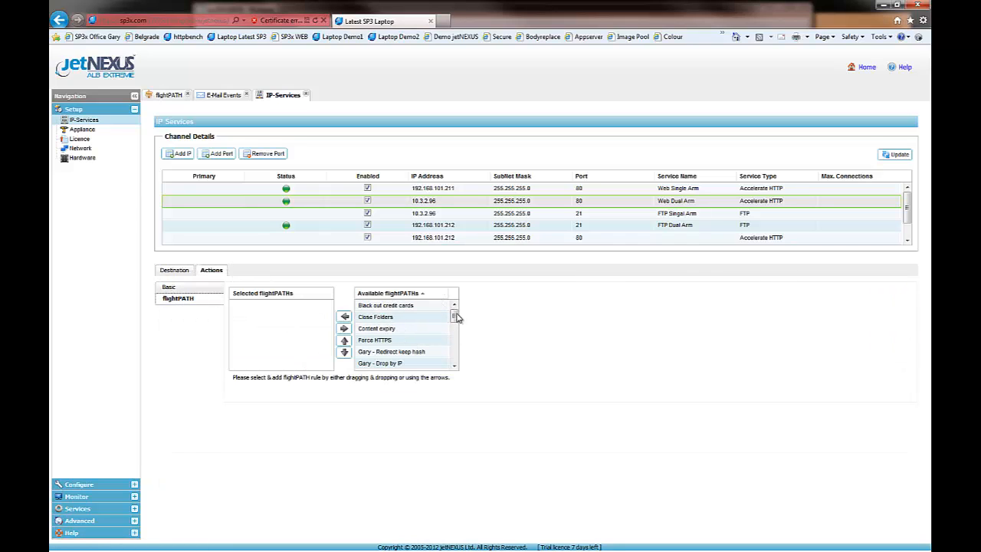
pyautogui.moveTo(456, 317); pyautogui.dragTo(271, 327)
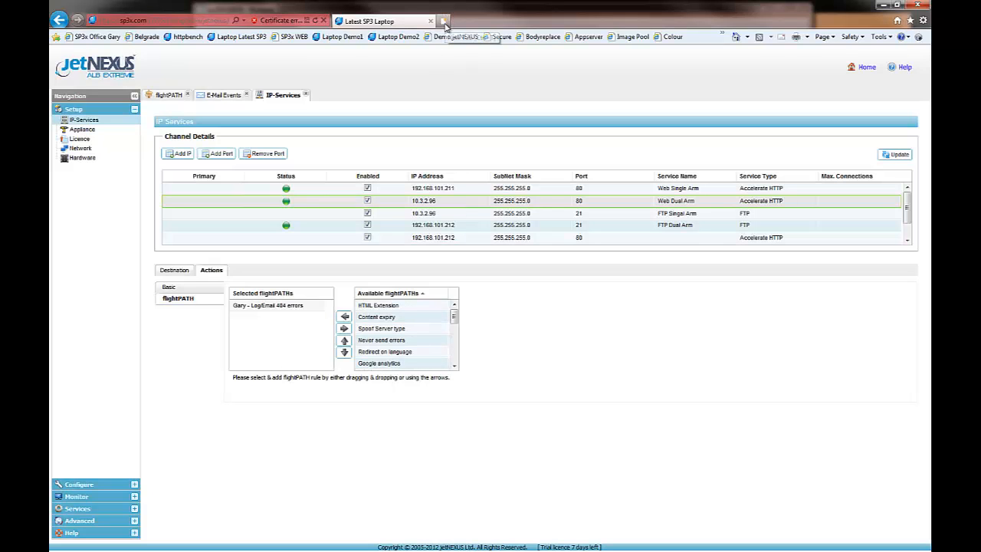
# Load the load-balanced website at 10.3.2.96 in a new browser tab.
pyautogui.click(444, 23)
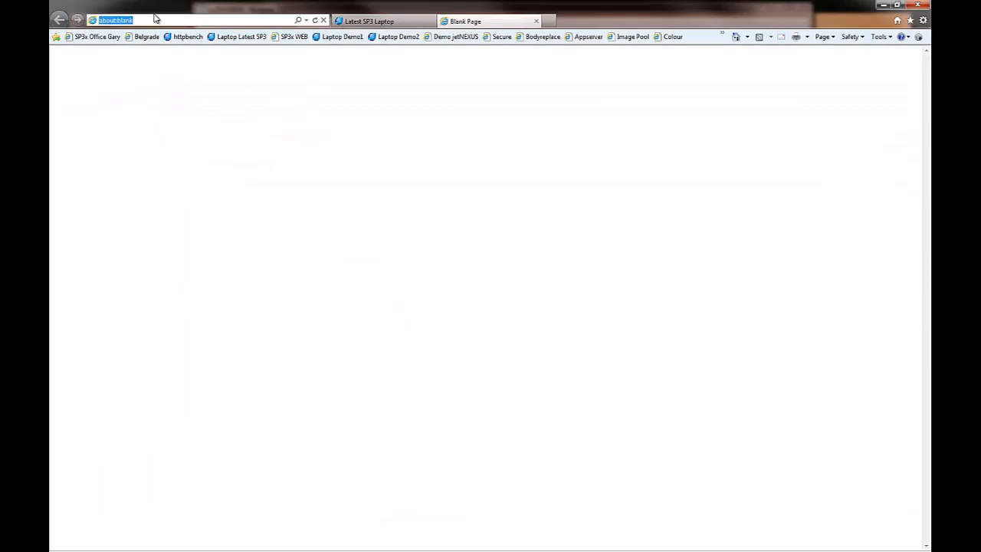
pyautogui.write('10.3.2.96/')
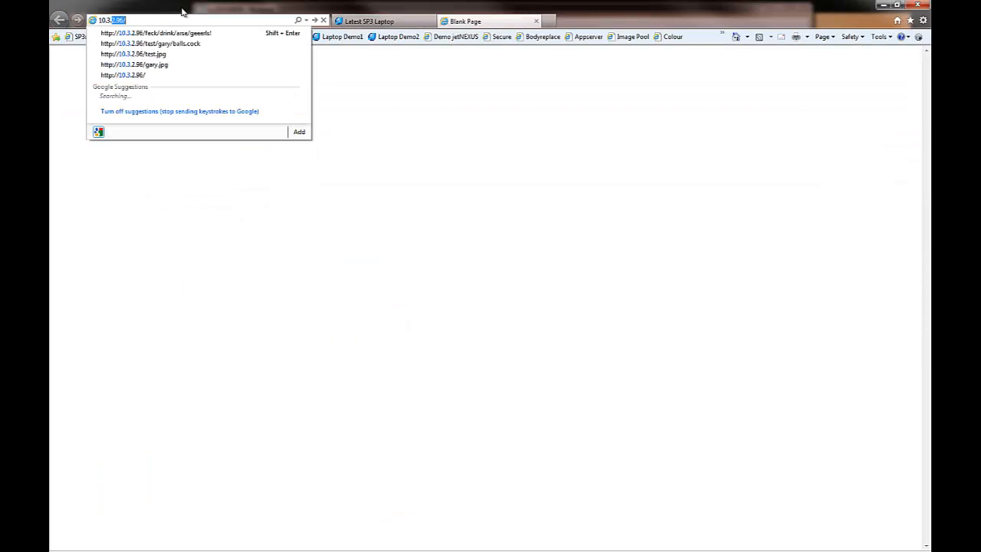
pyautogui.press('Return')
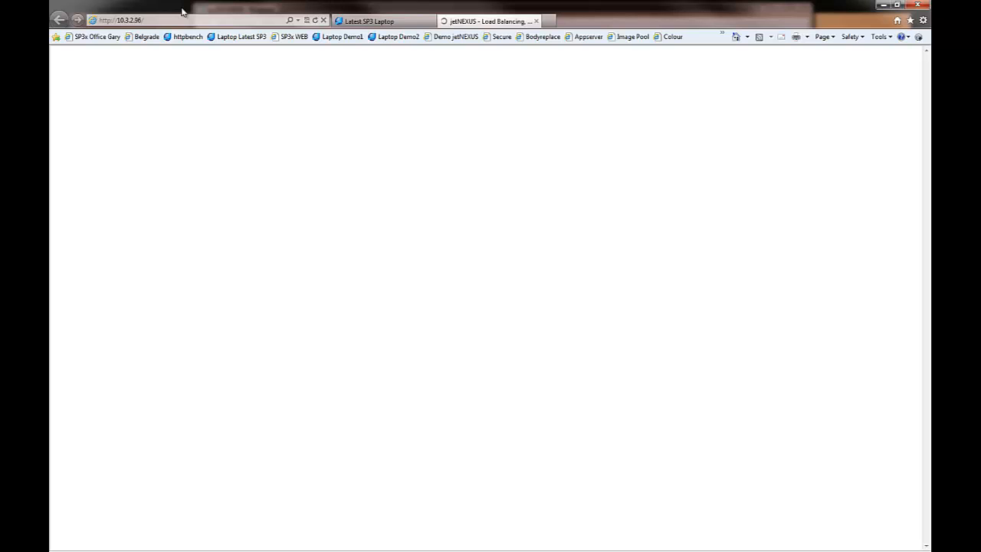
pyautogui.click(161, 20)
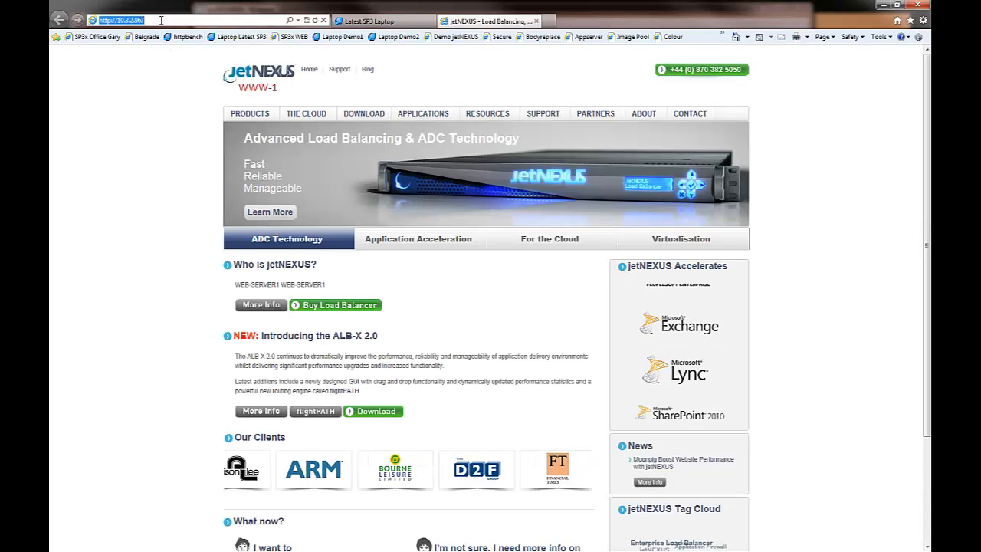
pyautogui.click(161, 21)
pyautogui.write('t')
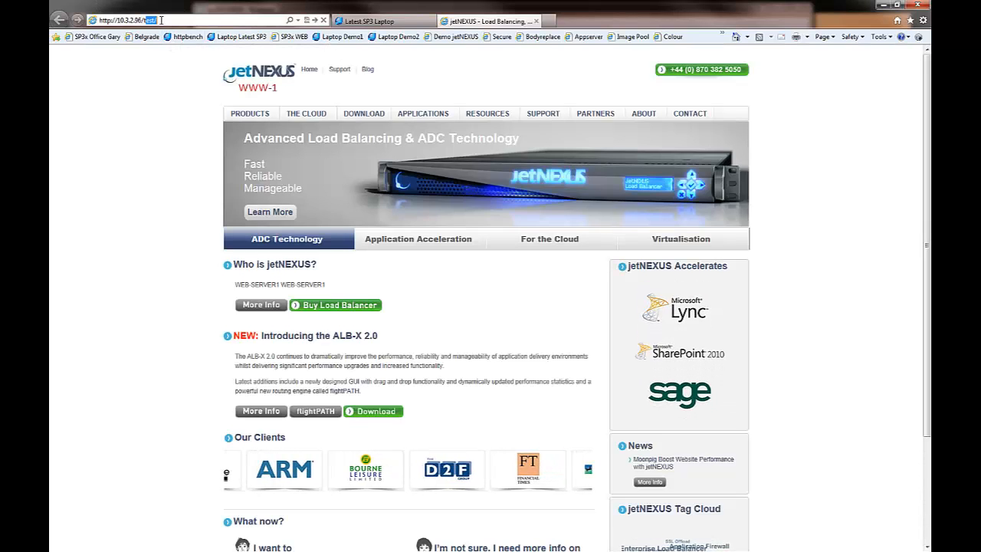
pyautogui.write('his')
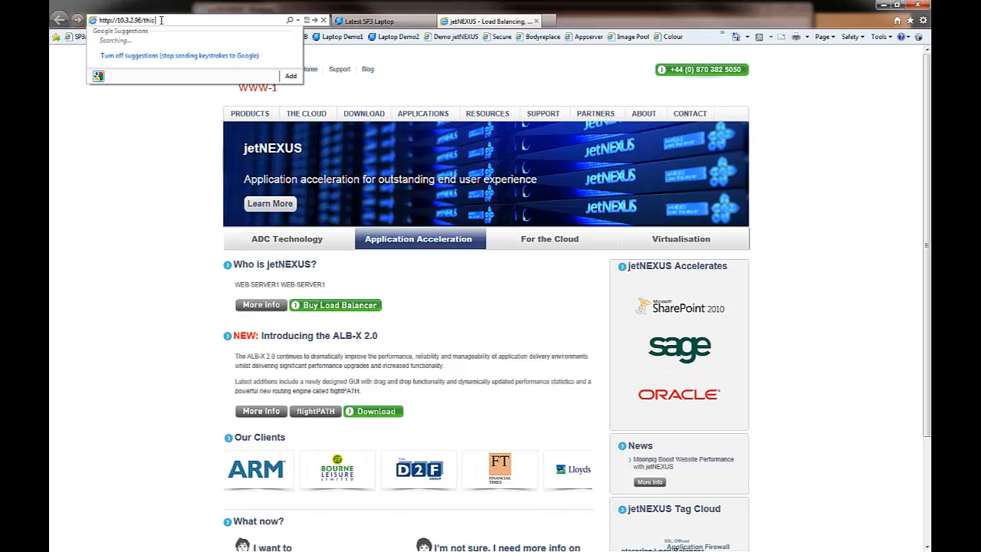
pyautogui.press('BackSpace')
pyautogui.write('s/w')
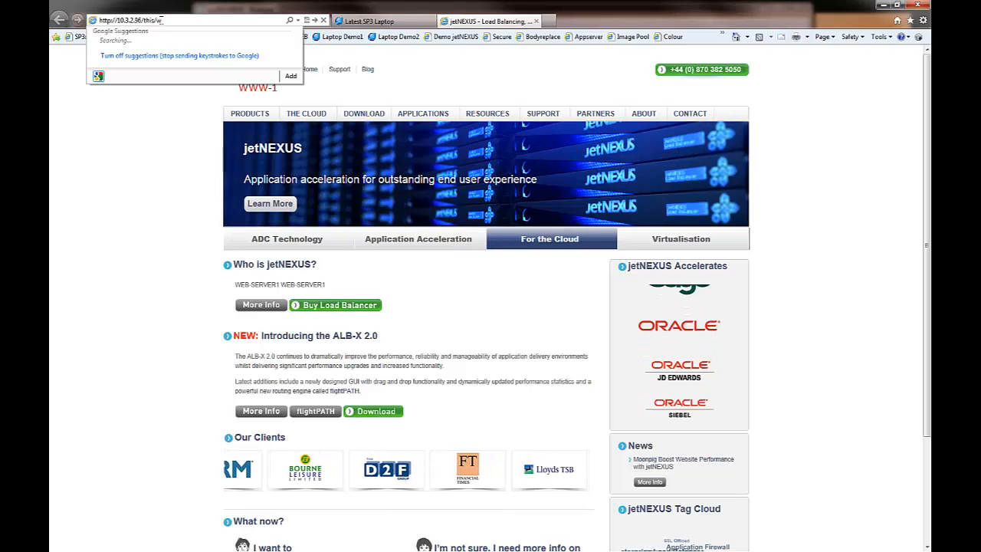
pyautogui.write('ill/not')
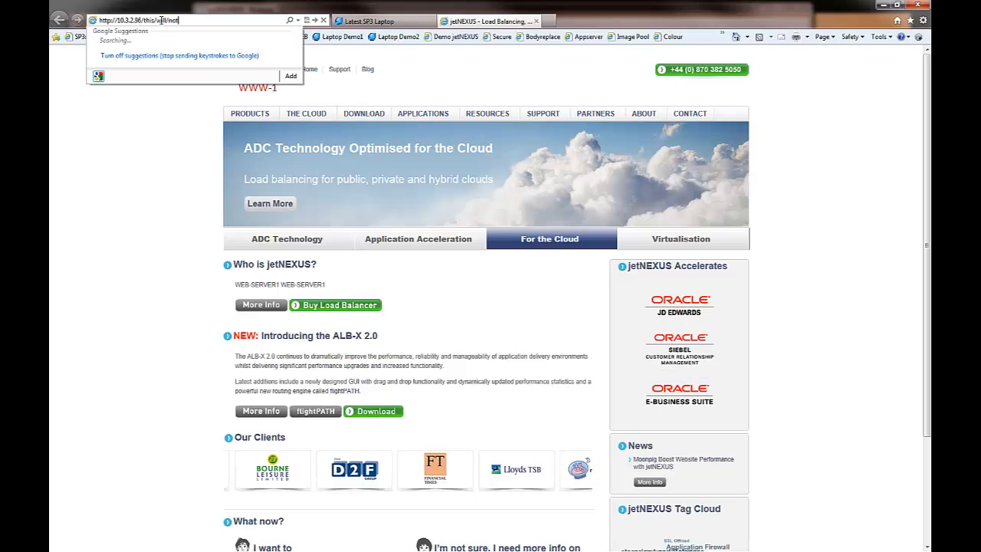
pyautogui.write('/')
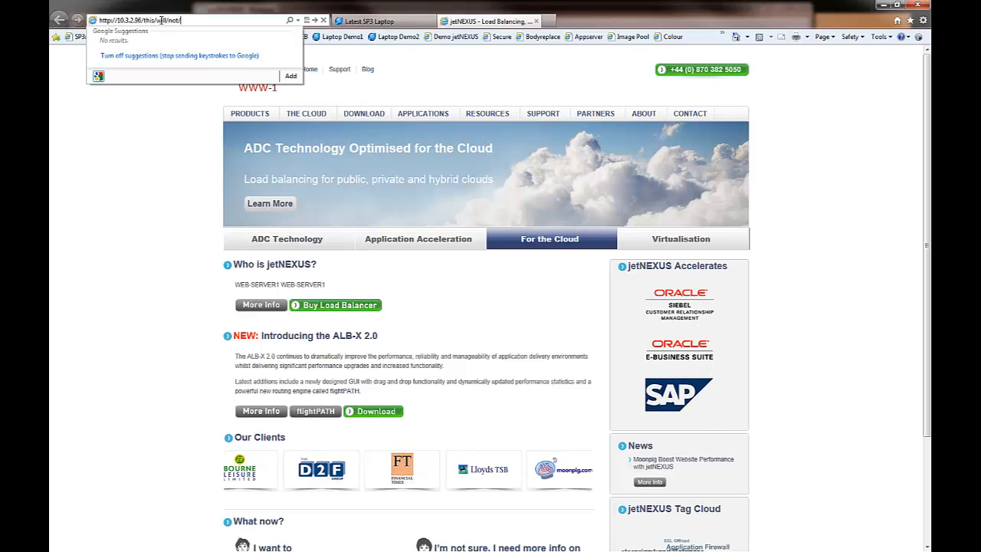
pyautogui.write('work')
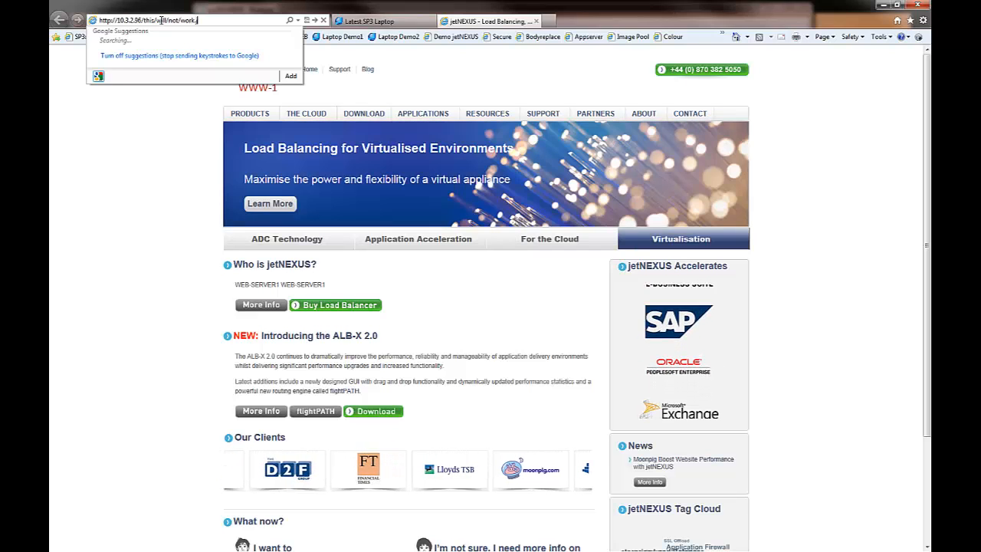
pyautogui.write('.jpg')
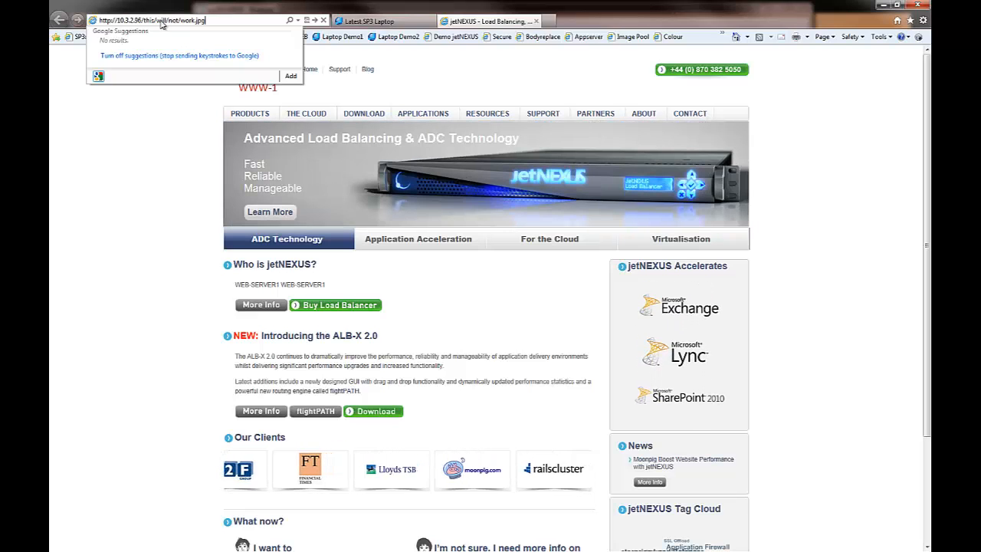
pyautogui.press('Return')
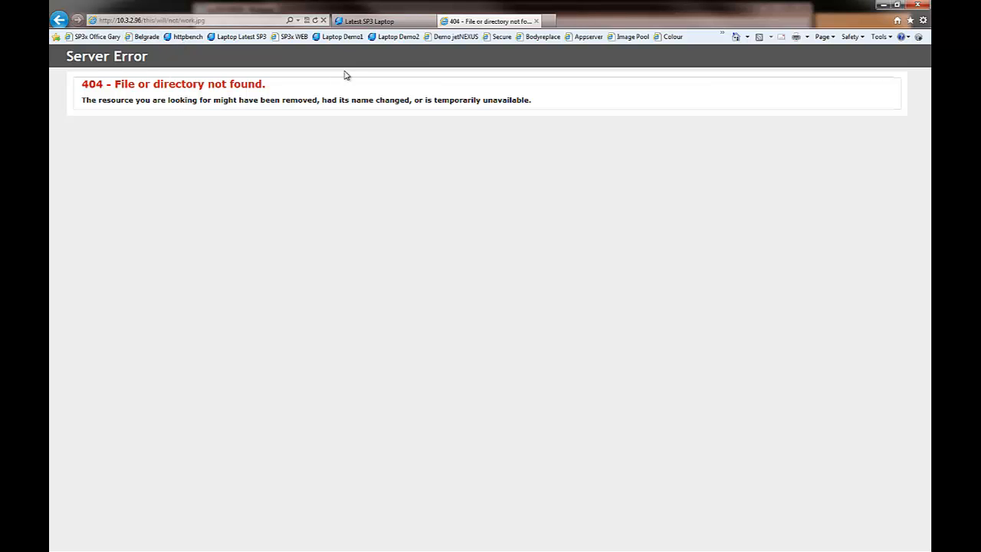
# Return to the load balancer's console and open the system log sys20120828.log for viewing.
pyautogui.click(377, 26)
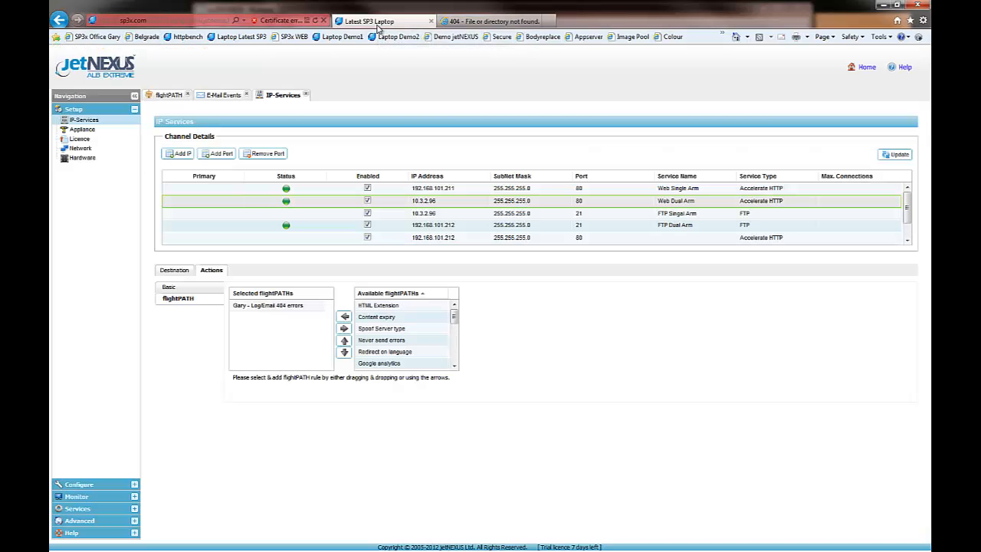
pyautogui.click(86, 511)
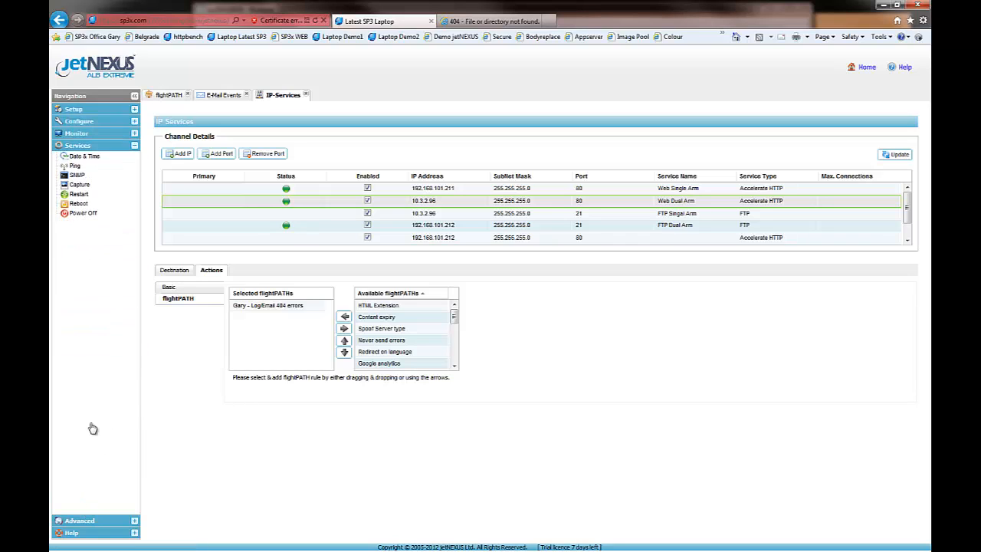
pyautogui.click(82, 134)
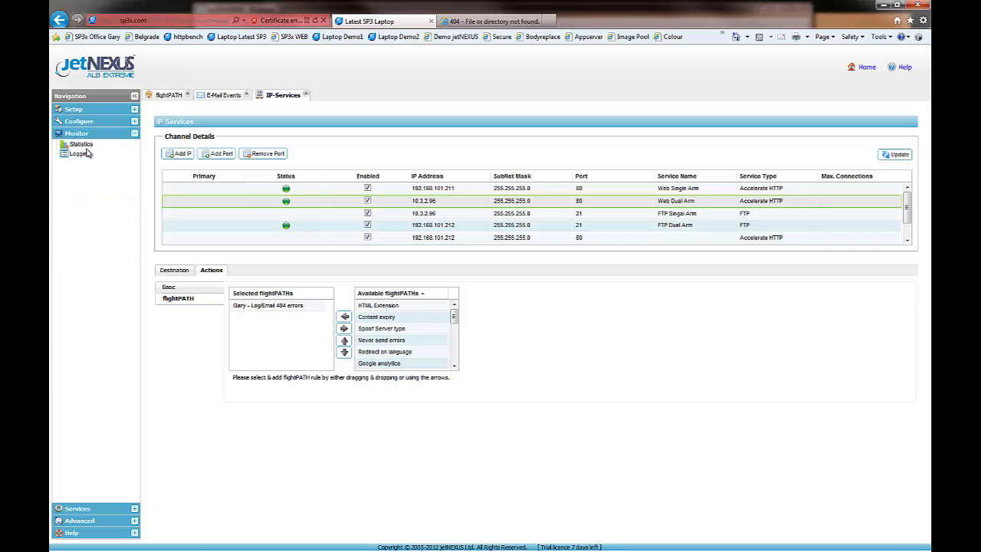
pyautogui.click(84, 158)
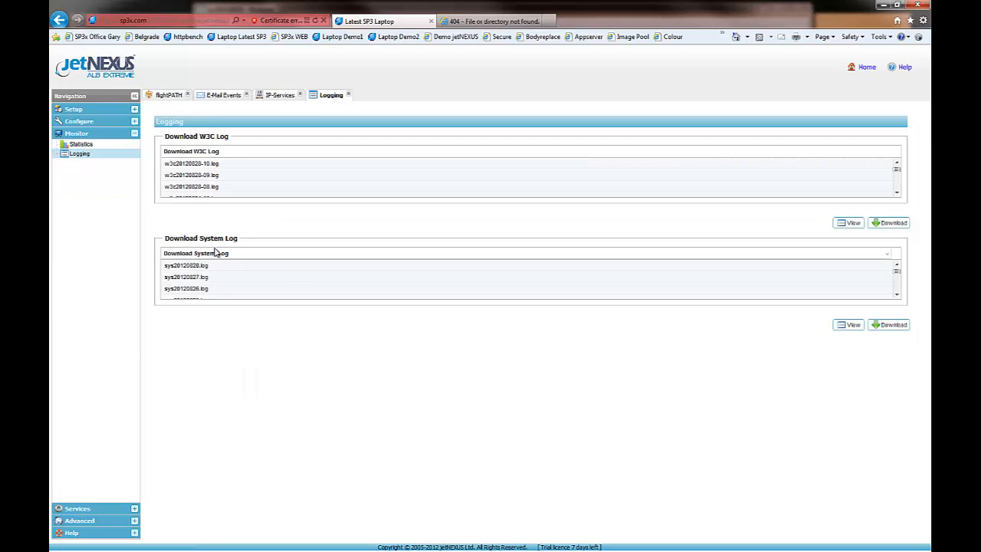
pyautogui.click(288, 266)
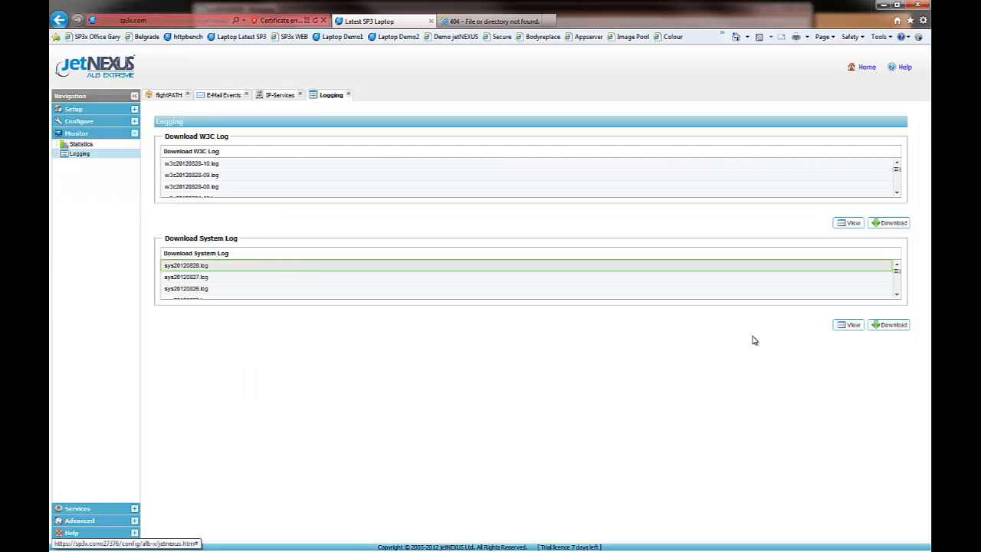
pyautogui.click(849, 328)
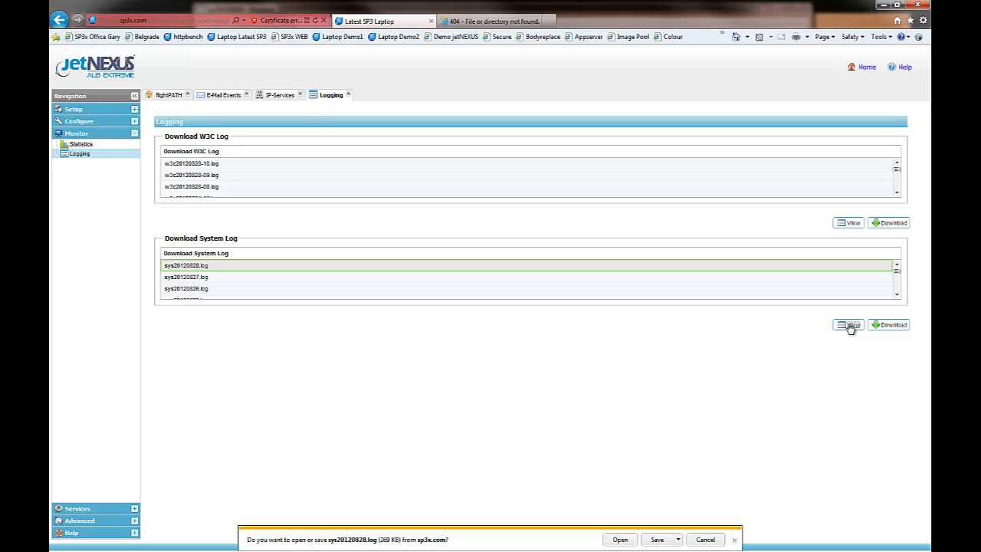
pyautogui.click(621, 542)
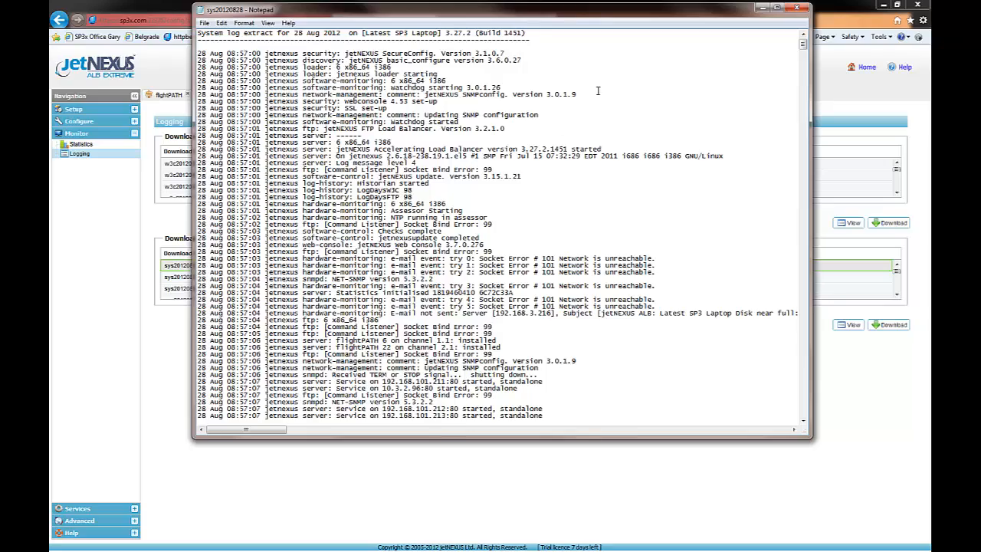
# Find the flightPATH 404 entry at the end of the system log, widen the window to show it fully, and highlight it.
pyautogui.moveTo(803, 46); pyautogui.dragTo(771, 498)
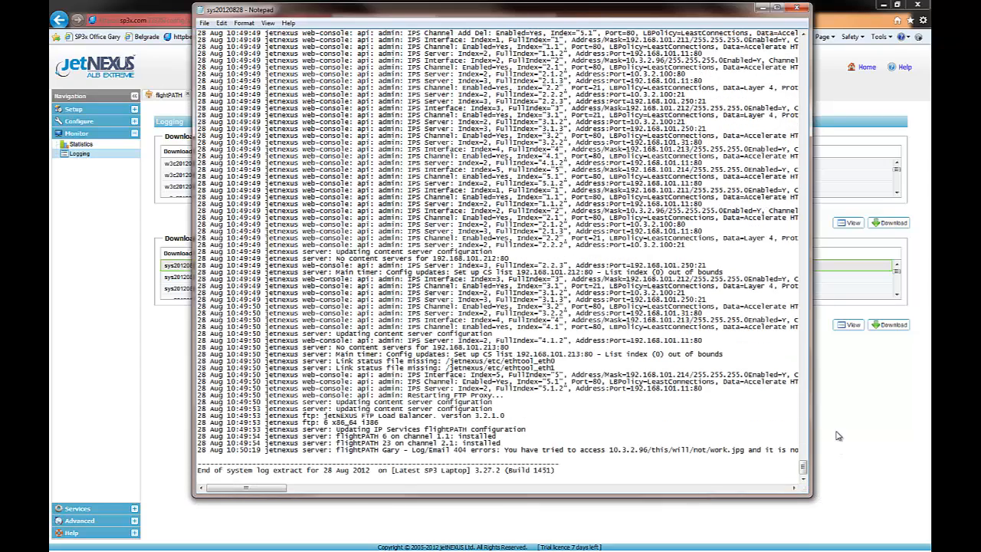
pyautogui.moveTo(811, 395); pyautogui.dragTo(927, 396)
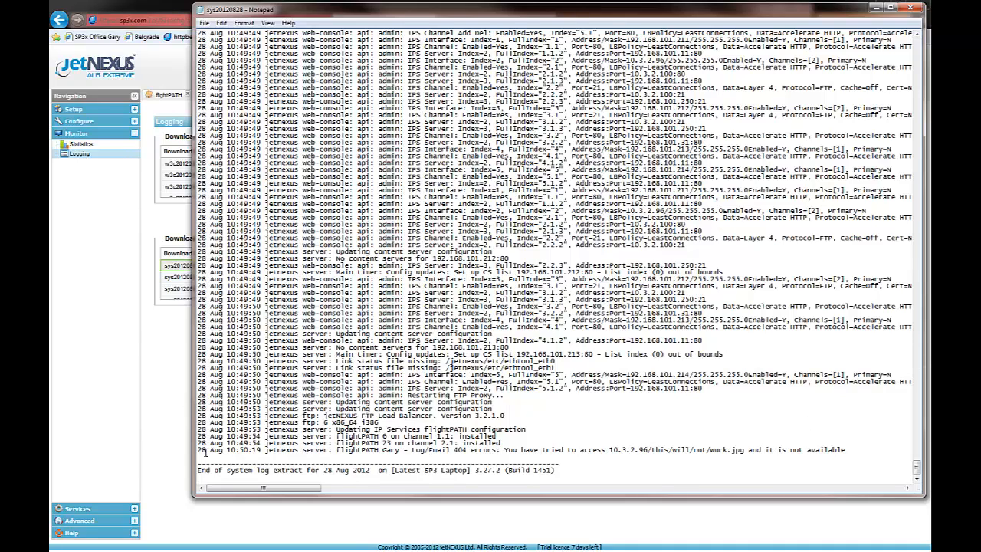
pyautogui.moveTo(236, 455); pyautogui.dragTo(847, 449)
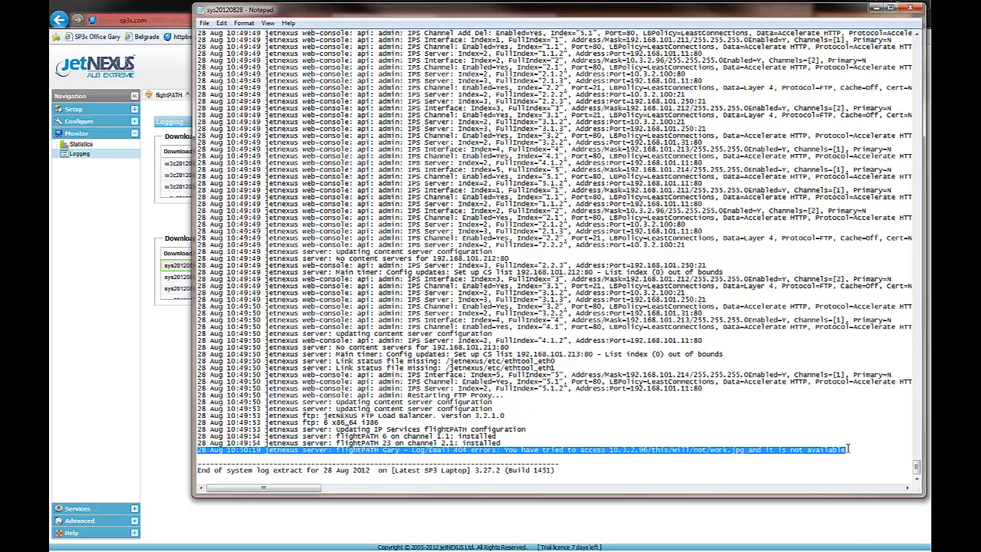
# Switch to Outlook and highlight the flightPATH message text in the received 404 error e-mail.
pyautogui.click(891, 7)
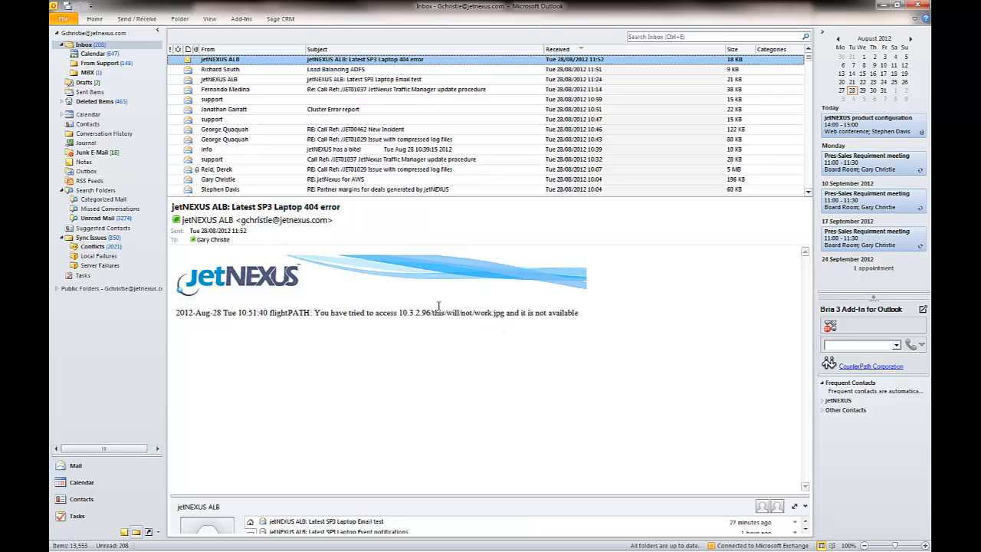
pyautogui.moveTo(175, 314); pyautogui.dragTo(582, 337)
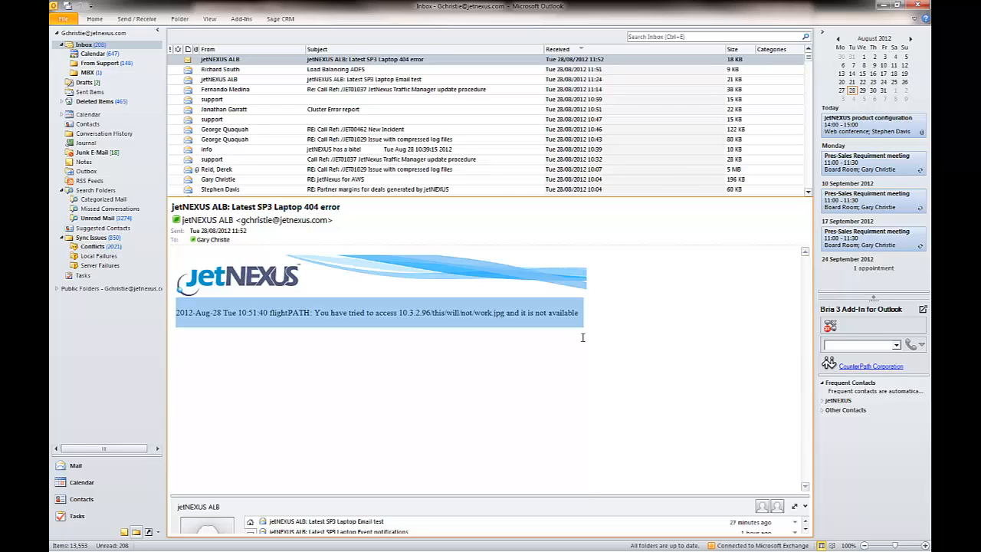